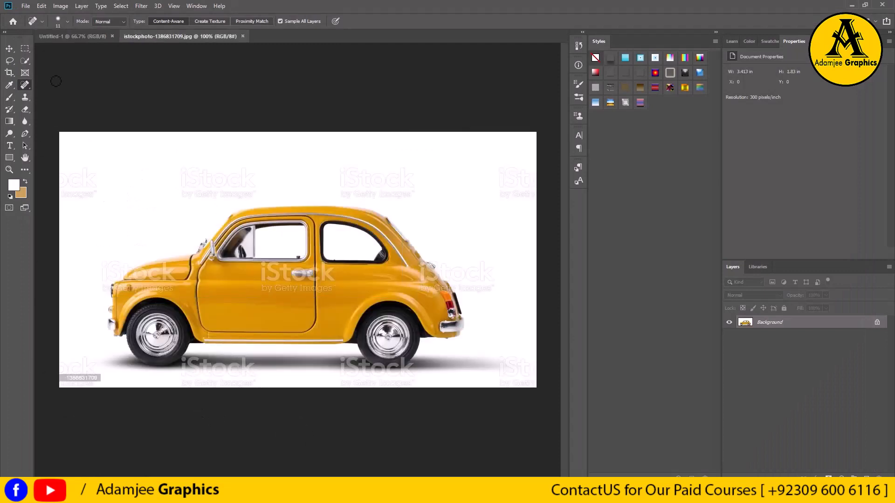
{"action": "left_click", "coordinate": [9, 84]}
{"action": "right_click", "coordinate": [8, 84]}
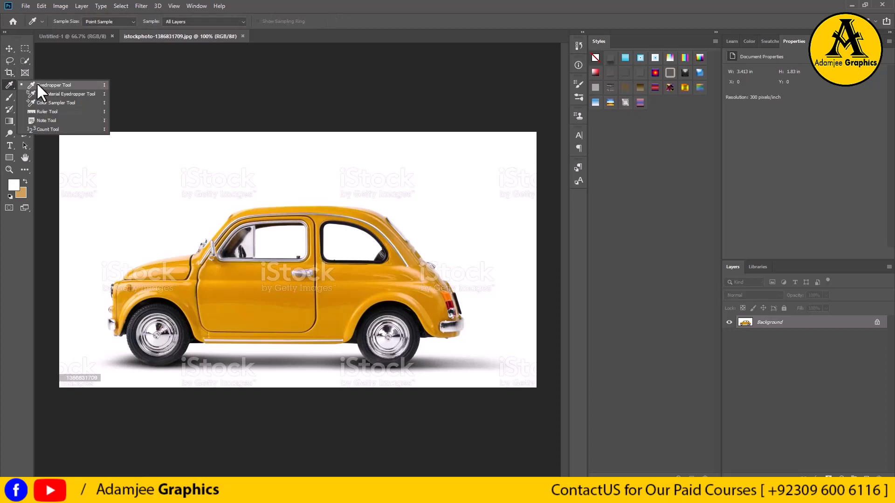
{"action": "left_click", "coordinate": [37, 85]}
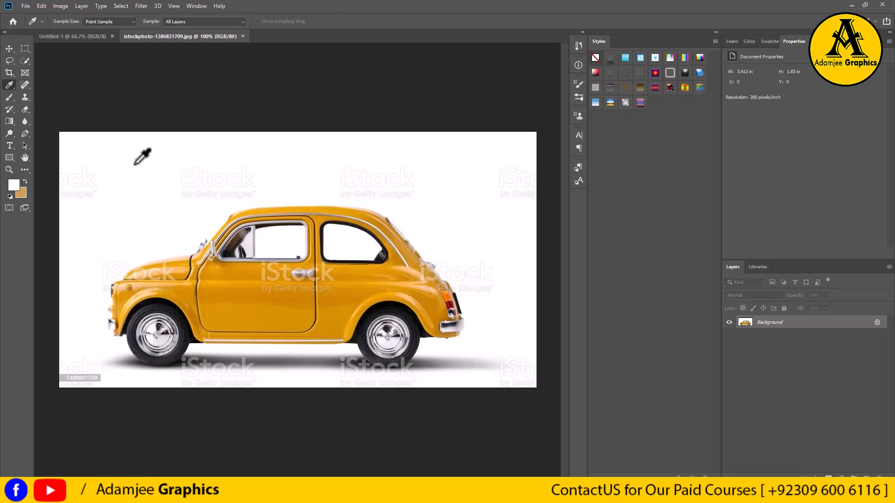
{"action": "right_click", "coordinate": [8, 84]}
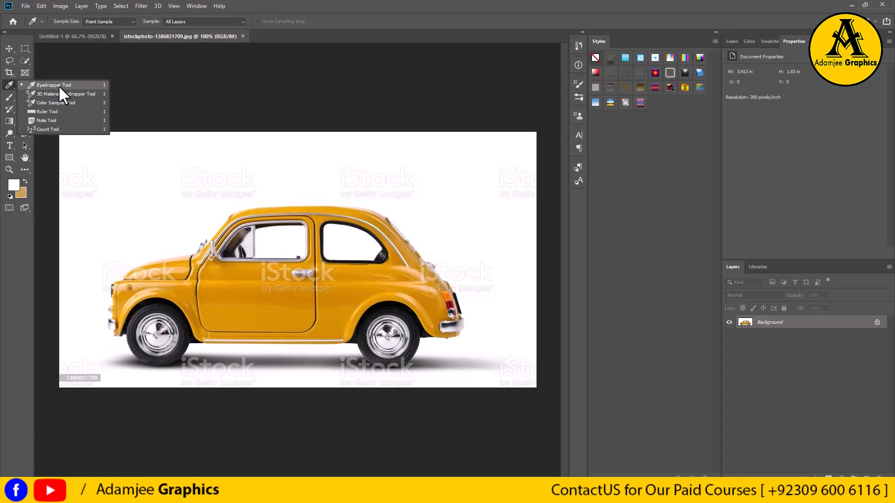
{"action": "left_click", "coordinate": [58, 85]}
Remove the iStock watermark above the car's windshield with the Healing Brush, sampling clean white background beside it.
{"action": "right_click", "coordinate": [24, 83]}
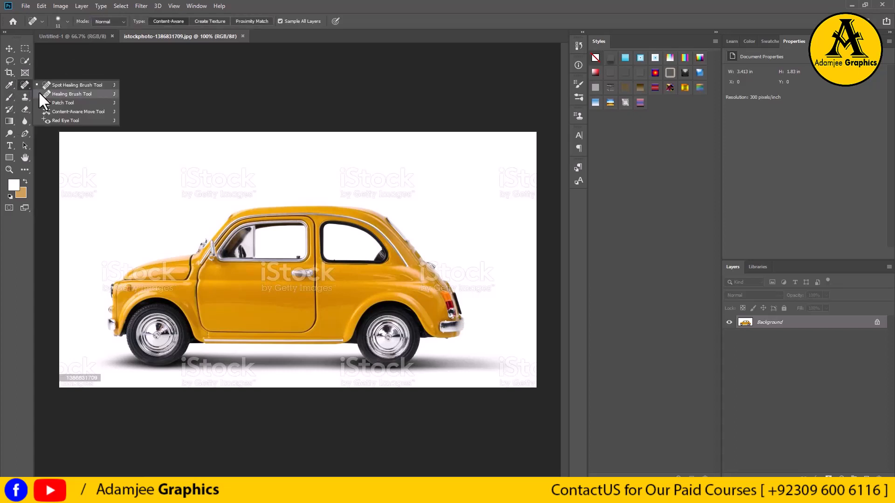
{"action": "left_click", "coordinate": [38, 92]}
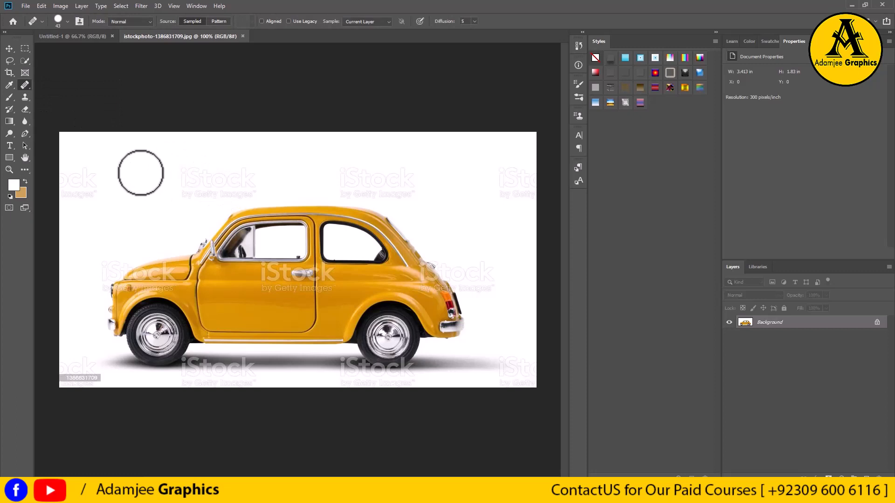
{"action": "left_click", "coordinate": [158, 166], "text": "alt"}
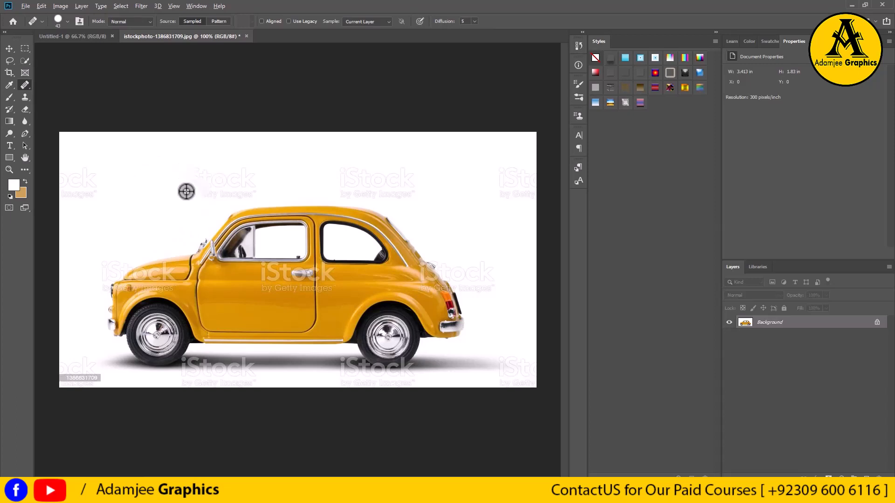
{"action": "left_click", "coordinate": [165, 187], "text": "alt"}
{"action": "mouse_move", "coordinate": [163, 187]}
{"action": "left_mouse_down"}
{"action": "mouse_move", "coordinate": [223, 194]}
{"action": "mouse_move", "coordinate": [172, 193]}
{"action": "left_mouse_up"}
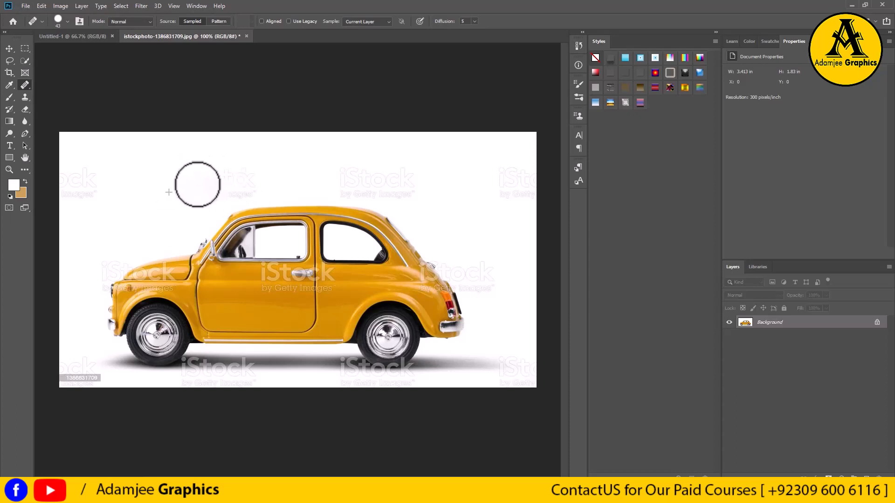
{"action": "mouse_move", "coordinate": [198, 184]}
{"action": "left_mouse_down"}
{"action": "mouse_move", "coordinate": [266, 169]}
{"action": "mouse_move", "coordinate": [162, 178]}
{"action": "left_mouse_up"}
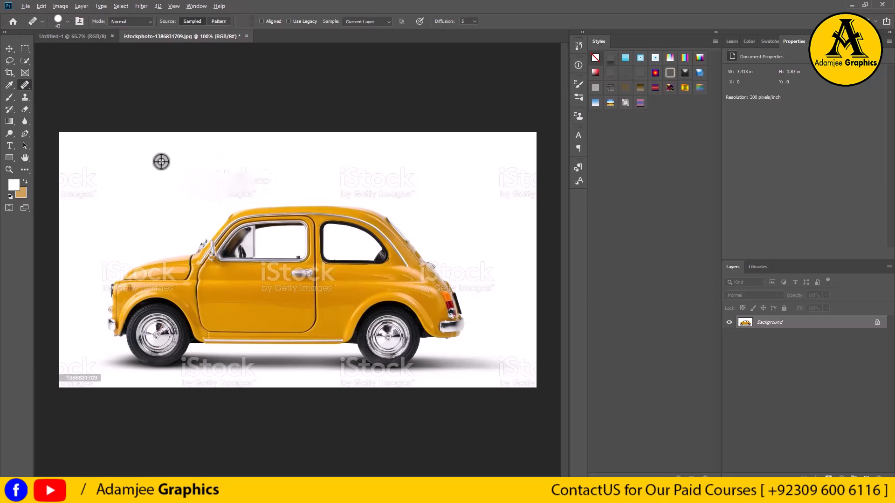
{"action": "mouse_move", "coordinate": [230, 169]}
{"action": "left_mouse_down"}
{"action": "mouse_move", "coordinate": [268, 168]}
{"action": "mouse_move", "coordinate": [247, 187]}
{"action": "left_mouse_up"}
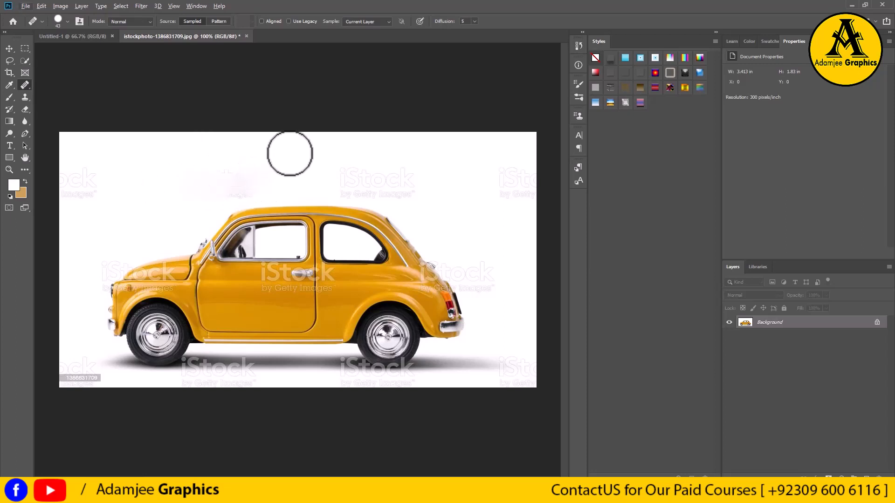
{"action": "mouse_move", "coordinate": [289, 151]}
{"action": "left_mouse_down"}
{"action": "mouse_move", "coordinate": [211, 171]}
{"action": "mouse_move", "coordinate": [243, 177]}
{"action": "mouse_move", "coordinate": [217, 197]}
{"action": "mouse_move", "coordinate": [240, 195]}
{"action": "mouse_move", "coordinate": [252, 190]}
{"action": "mouse_move", "coordinate": [256, 171]}
{"action": "mouse_move", "coordinate": [203, 195]}
{"action": "mouse_move", "coordinate": [194, 172]}
{"action": "left_mouse_up"}
Heal away the watermark above the rear of the car's roof, using clean background near the photo's upper edge as the source.
{"action": "mouse_move", "coordinate": [369, 180]}
{"action": "left_mouse_down"}
{"action": "mouse_move", "coordinate": [342, 173]}
{"action": "mouse_move", "coordinate": [358, 173]}
{"action": "left_mouse_up"}
{"action": "key", "text": "ctrl+z"}
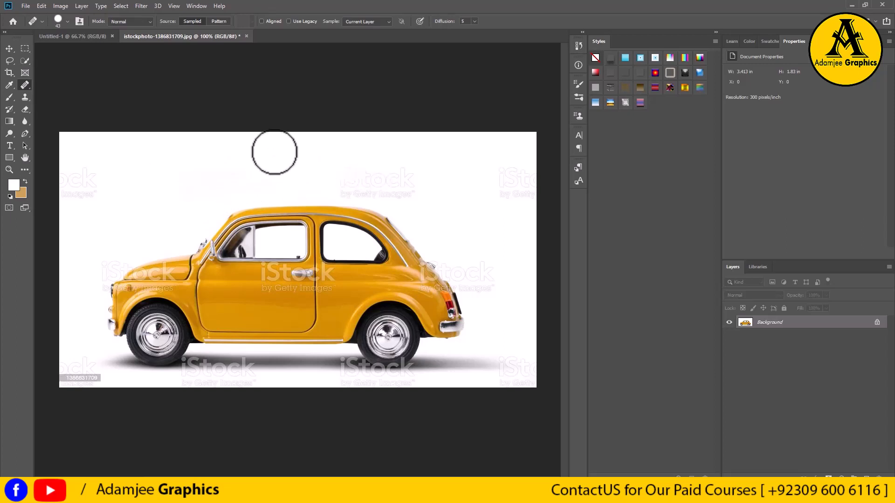
{"action": "left_click", "coordinate": [275, 150], "text": "alt"}
{"action": "mouse_move", "coordinate": [343, 179]}
{"action": "left_mouse_down"}
{"action": "mouse_move", "coordinate": [377, 185]}
{"action": "mouse_move", "coordinate": [348, 183]}
{"action": "left_mouse_up"}
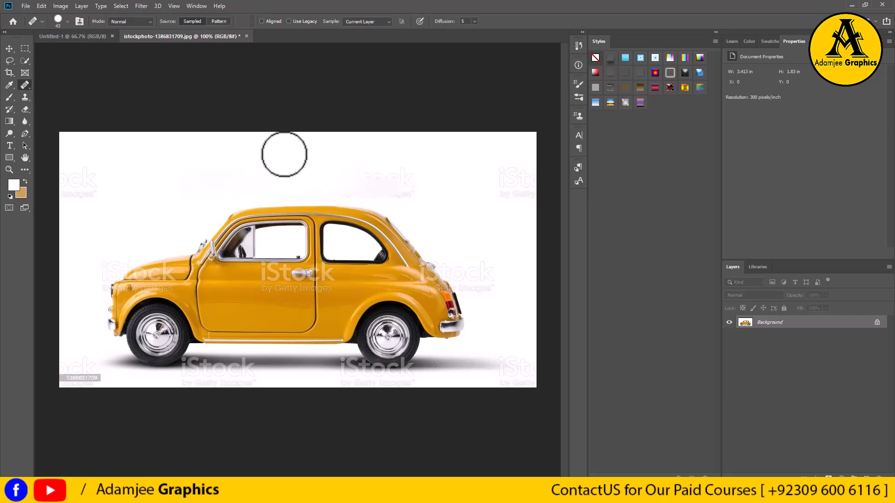
{"action": "mouse_move", "coordinate": [284, 154]}
{"action": "left_mouse_down"}
{"action": "mouse_move", "coordinate": [354, 174]}
{"action": "mouse_move", "coordinate": [411, 174]}
{"action": "left_mouse_up"}
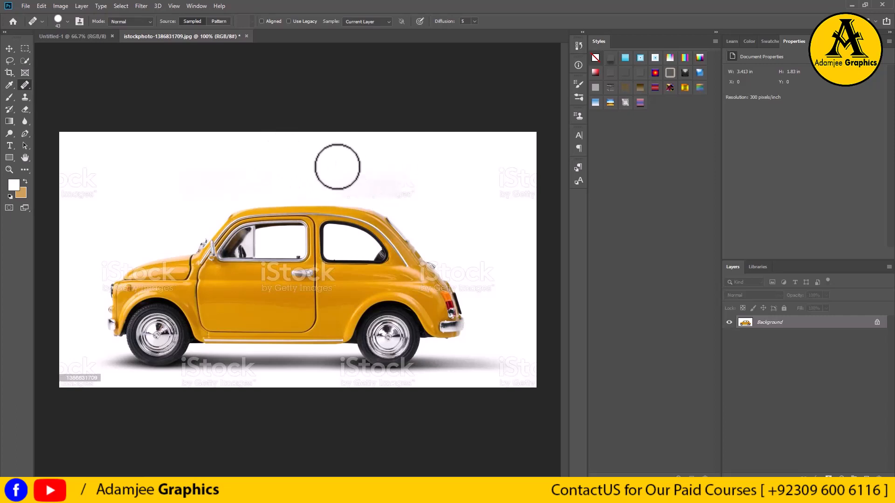
{"action": "left_click", "coordinate": [253, 144], "text": "alt"}
{"action": "mouse_move", "coordinate": [319, 174]}
{"action": "left_mouse_down"}
{"action": "mouse_move", "coordinate": [341, 192]}
{"action": "mouse_move", "coordinate": [412, 188]}
{"action": "mouse_move", "coordinate": [397, 172]}
{"action": "mouse_move", "coordinate": [352, 175]}
{"action": "left_mouse_up"}
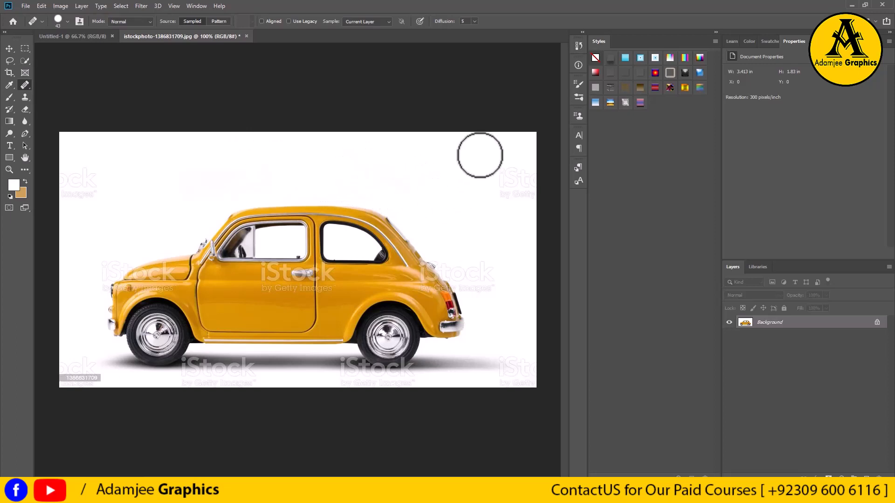
Heal the cut-off watermarks along the photo's right edge, behind the car's roof and in the lower corner.
{"action": "mouse_move", "coordinate": [480, 156]}
{"action": "left_mouse_down"}
{"action": "mouse_move", "coordinate": [513, 193]}
{"action": "mouse_move", "coordinate": [517, 170]}
{"action": "mouse_move", "coordinate": [504, 198]}
{"action": "left_mouse_up"}
{"action": "left_click", "coordinate": [427, 162], "text": "alt"}
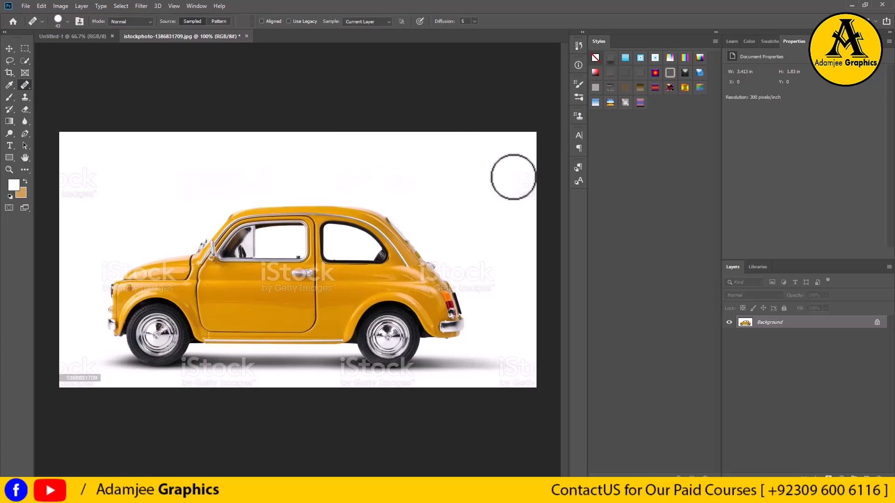
{"action": "left_click", "coordinate": [524, 174]}
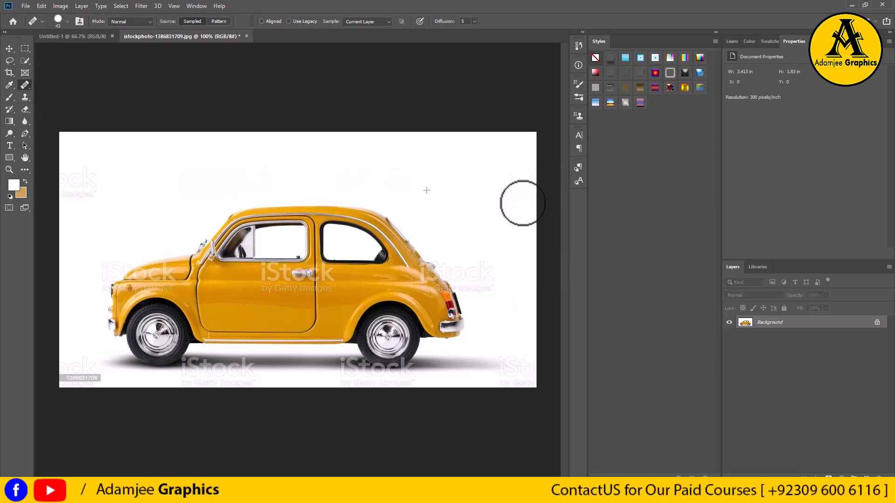
{"action": "left_click", "coordinate": [382, 217]}
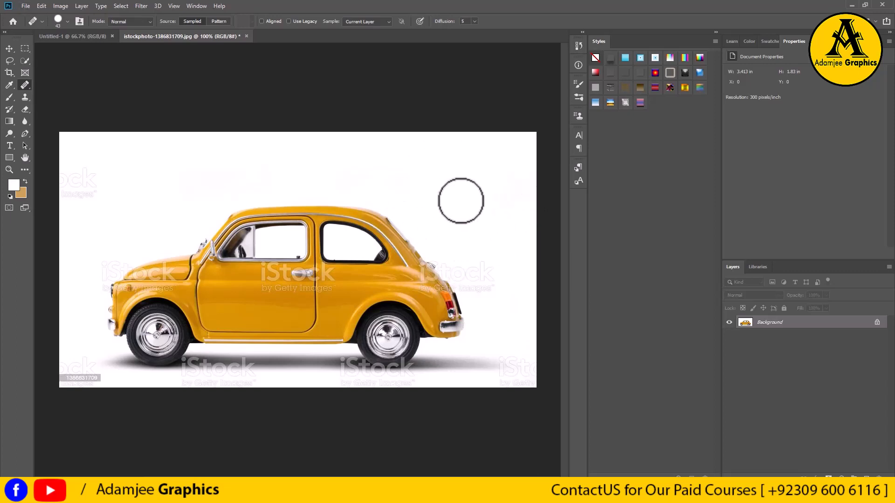
{"action": "left_click", "coordinate": [506, 372]}
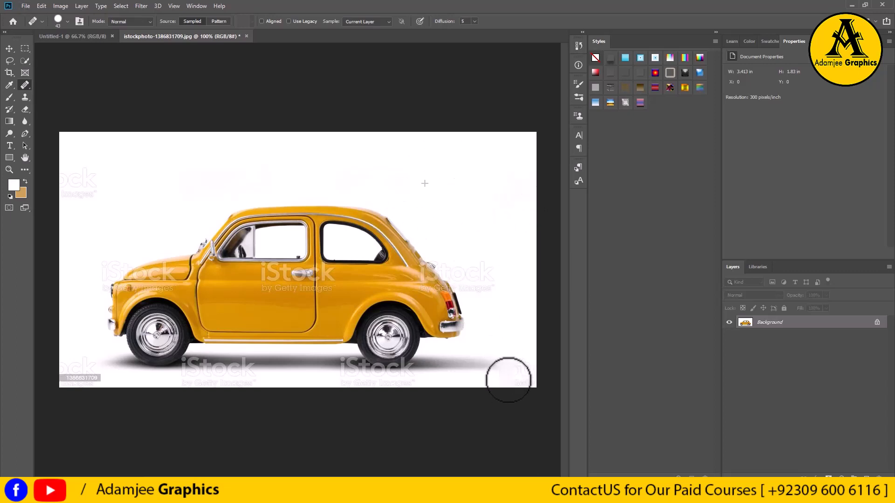
{"action": "left_click_drag", "start_coordinate": [508, 380], "coordinate": [515, 360]}
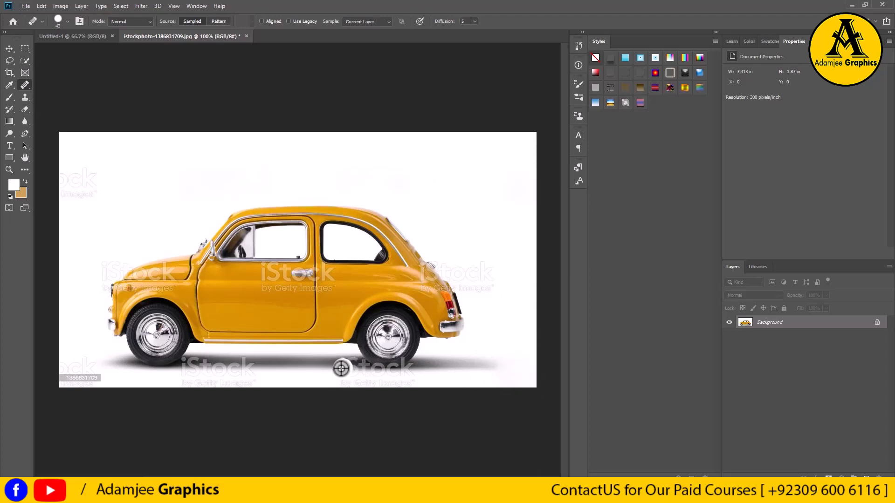
Try to heal the watermark below the car's rear wheel.
{"action": "left_click_drag", "start_coordinate": [310, 373], "coordinate": [393, 376]}
{"action": "key", "text": "ctrl+z"}
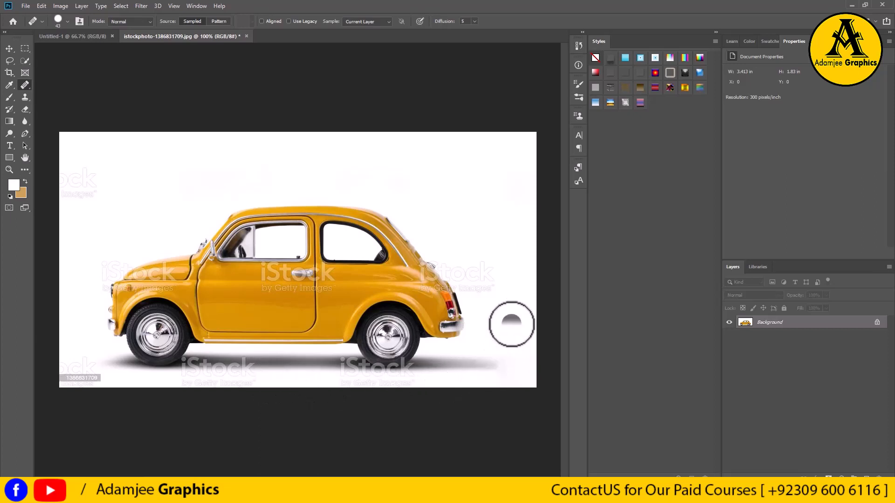
{"action": "mouse_move", "coordinate": [412, 377]}
{"action": "left_mouse_down"}
{"action": "mouse_move", "coordinate": [379, 379]}
{"action": "mouse_move", "coordinate": [356, 366]}
{"action": "mouse_move", "coordinate": [452, 359]}
{"action": "left_mouse_up"}
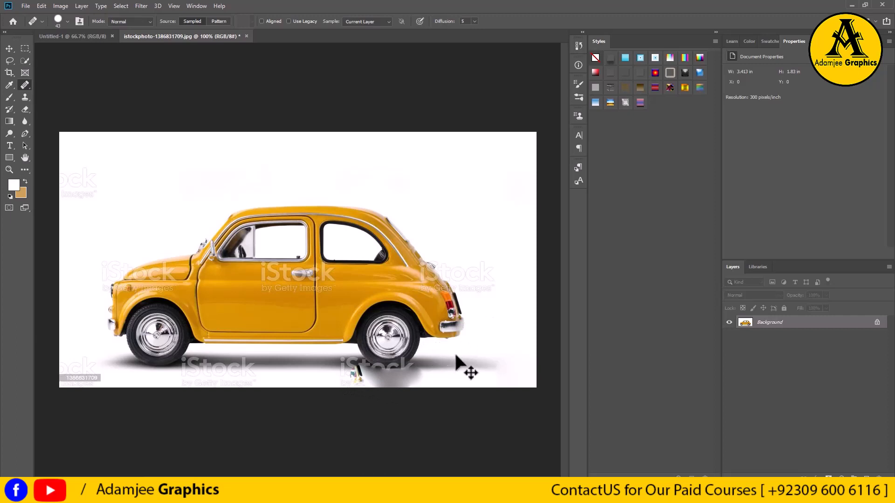
{"action": "key", "text": "ctrl+z"}
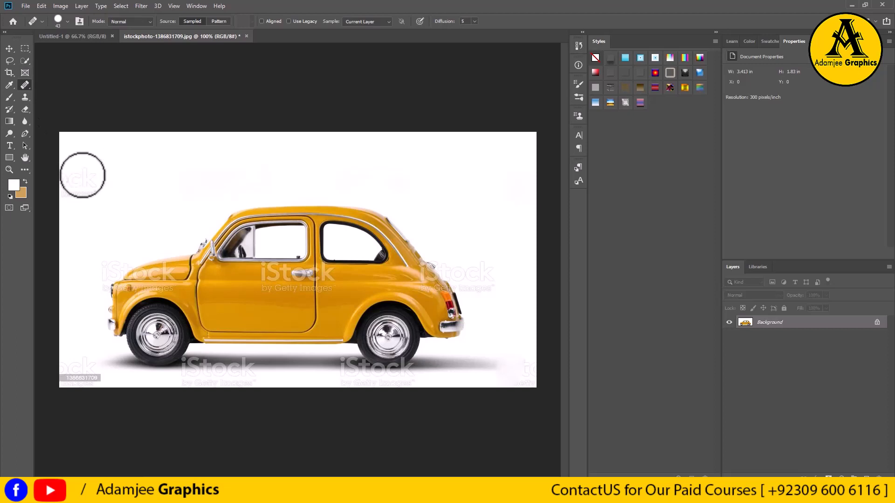
Heal away the cut-off watermark at the photo's upper-left edge.
{"action": "mouse_move", "coordinate": [82, 173]}
{"action": "left_mouse_down"}
{"action": "mouse_move", "coordinate": [64, 197]}
{"action": "mouse_move", "coordinate": [70, 173]}
{"action": "left_mouse_up"}
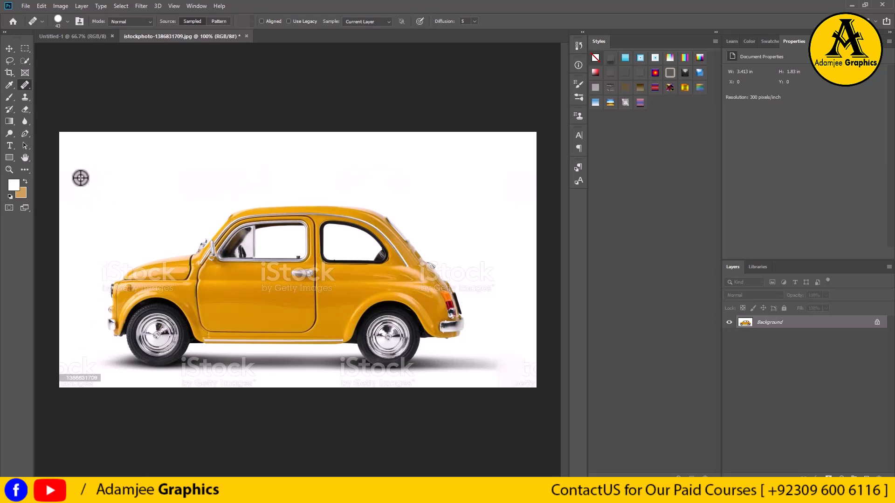
Remove the "i", the "k" and the "by Getty Images" line from the car door area with the Spot Healing Brush at 33 px.
{"action": "right_click", "coordinate": [20, 87]}
{"action": "left_click", "coordinate": [50, 85]}
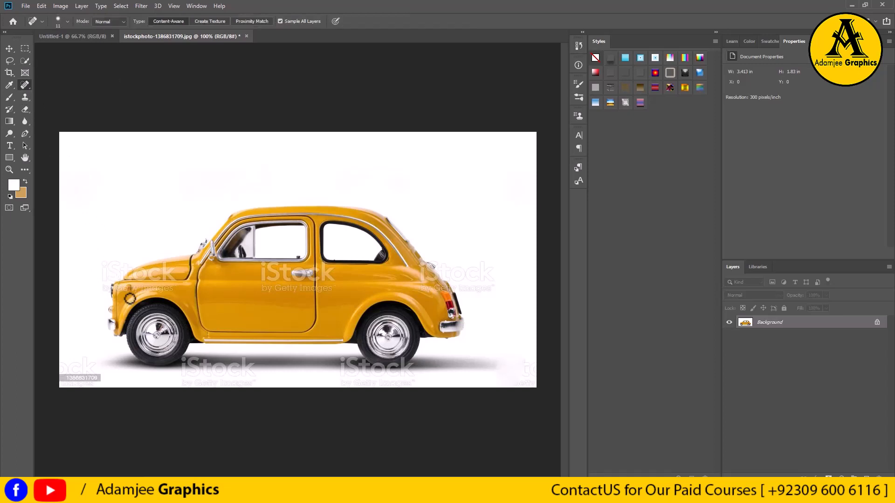
{"action": "right_click", "coordinate": [274, 279]}
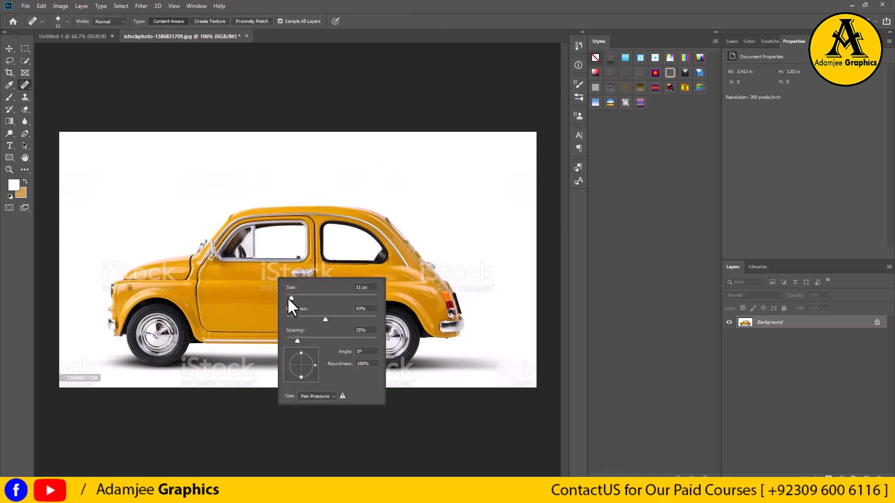
{"action": "left_click_drag", "start_coordinate": [291, 298], "coordinate": [301, 297]}
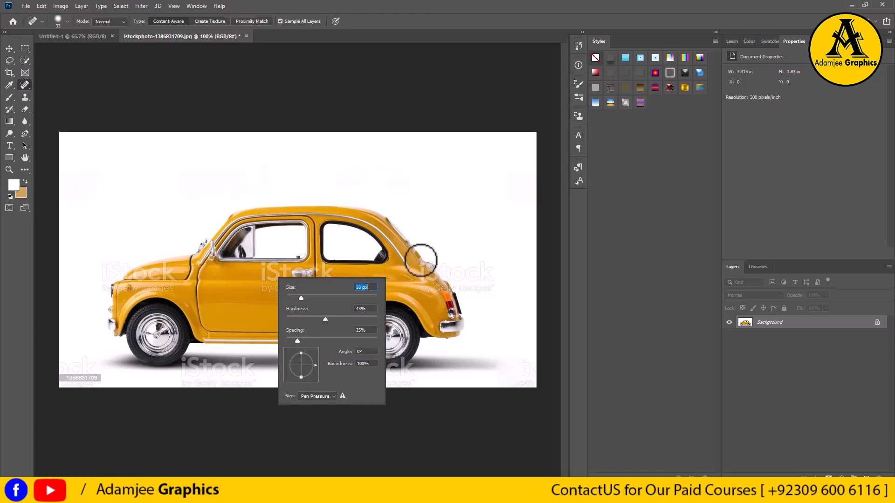
{"action": "key", "text": "Return"}
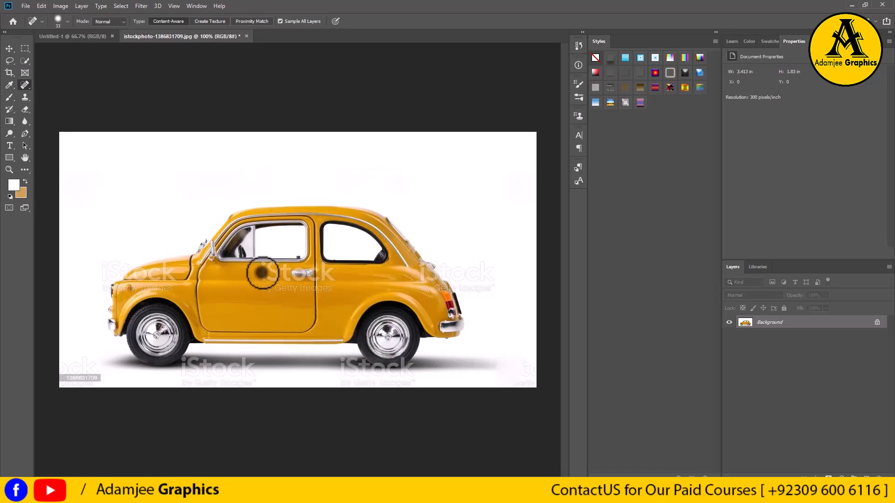
{"action": "scroll", "coordinate": [264, 275], "scroll_direction": "up", "scroll_amount": 5}
{"action": "scroll", "coordinate": [261, 271], "scroll_direction": "up", "scroll_amount": 1}
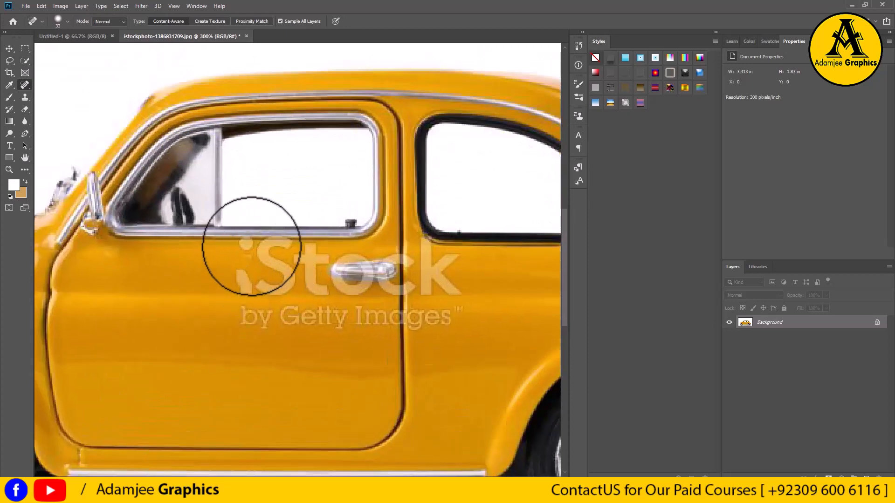
{"action": "left_click", "coordinate": [246, 259]}
{"action": "mouse_move", "coordinate": [247, 258]}
{"action": "left_mouse_down"}
{"action": "mouse_move", "coordinate": [245, 314]}
{"action": "mouse_move", "coordinate": [315, 326]}
{"action": "mouse_move", "coordinate": [458, 321]}
{"action": "left_mouse_up"}
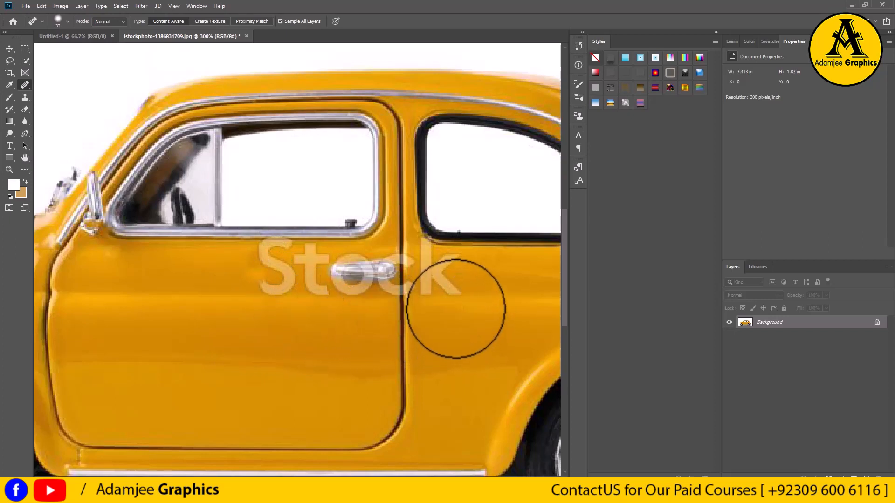
{"action": "left_click", "coordinate": [454, 302]}
{"action": "mouse_move", "coordinate": [432, 256]}
{"action": "left_mouse_down"}
{"action": "mouse_move", "coordinate": [434, 286]}
{"action": "mouse_move", "coordinate": [445, 278]}
{"action": "mouse_move", "coordinate": [450, 287]}
{"action": "mouse_move", "coordinate": [425, 295]}
{"action": "mouse_move", "coordinate": [442, 273]}
{"action": "left_mouse_up"}
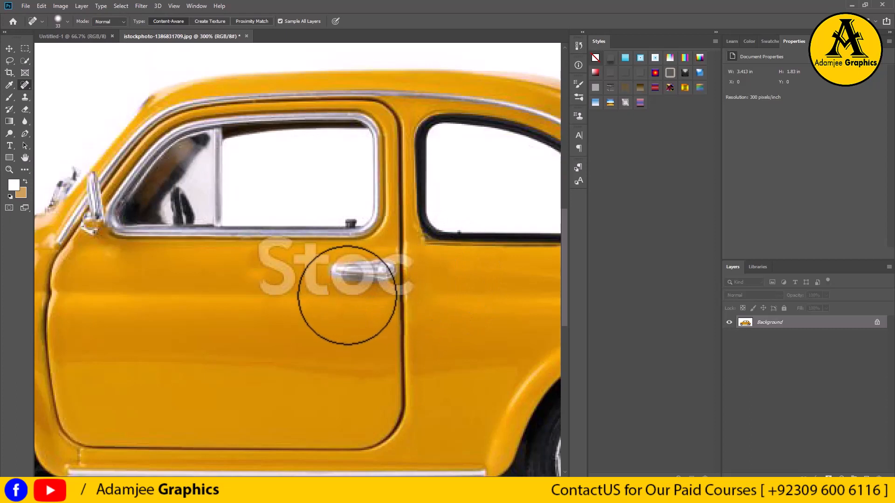
Try to remove the remaining "Stoc" letters around the door handle, reducing the Spot Healing Brush to 26 px partway through.
{"action": "mouse_move", "coordinate": [268, 263]}
{"action": "left_mouse_down"}
{"action": "mouse_move", "coordinate": [276, 280]}
{"action": "mouse_move", "coordinate": [280, 269]}
{"action": "mouse_move", "coordinate": [257, 275]}
{"action": "mouse_move", "coordinate": [256, 284]}
{"action": "mouse_move", "coordinate": [280, 279]}
{"action": "mouse_move", "coordinate": [313, 225]}
{"action": "mouse_move", "coordinate": [320, 286]}
{"action": "mouse_move", "coordinate": [310, 280]}
{"action": "left_mouse_up"}
{"action": "left_click", "coordinate": [307, 283]}
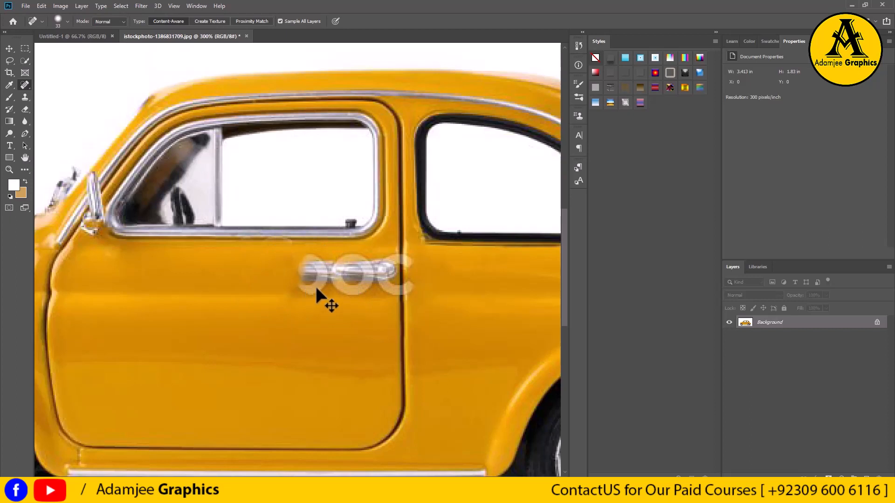
{"action": "right_click", "coordinate": [294, 287]}
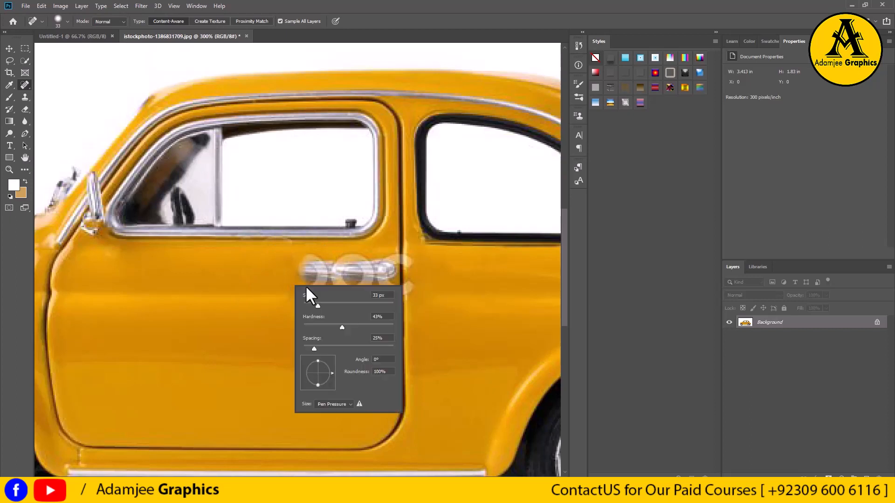
{"action": "mouse_move", "coordinate": [313, 300]}
{"action": "left_mouse_down"}
{"action": "mouse_move", "coordinate": [323, 301]}
{"action": "mouse_move", "coordinate": [318, 264]}
{"action": "mouse_move", "coordinate": [320, 274]}
{"action": "left_mouse_up"}
{"action": "left_click", "coordinate": [279, 310]}
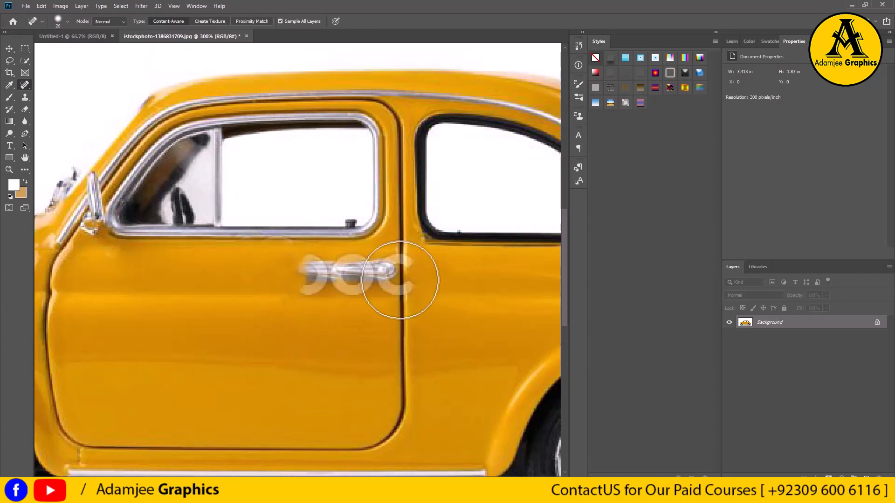
{"action": "mouse_move", "coordinate": [396, 268]}
{"action": "left_mouse_down"}
{"action": "mouse_move", "coordinate": [383, 280]}
{"action": "mouse_move", "coordinate": [396, 292]}
{"action": "mouse_move", "coordinate": [410, 280]}
{"action": "mouse_move", "coordinate": [364, 277]}
{"action": "left_mouse_up"}
{"action": "left_click", "coordinate": [409, 286]}
{"action": "left_click_drag", "start_coordinate": [377, 269], "coordinate": [331, 265]}
{"action": "mouse_move", "coordinate": [355, 259]}
{"action": "left_mouse_down"}
{"action": "mouse_move", "coordinate": [306, 266]}
{"action": "mouse_move", "coordinate": [329, 297]}
{"action": "mouse_move", "coordinate": [324, 291]}
{"action": "mouse_move", "coordinate": [379, 284]}
{"action": "mouse_move", "coordinate": [303, 276]}
{"action": "left_mouse_up"}
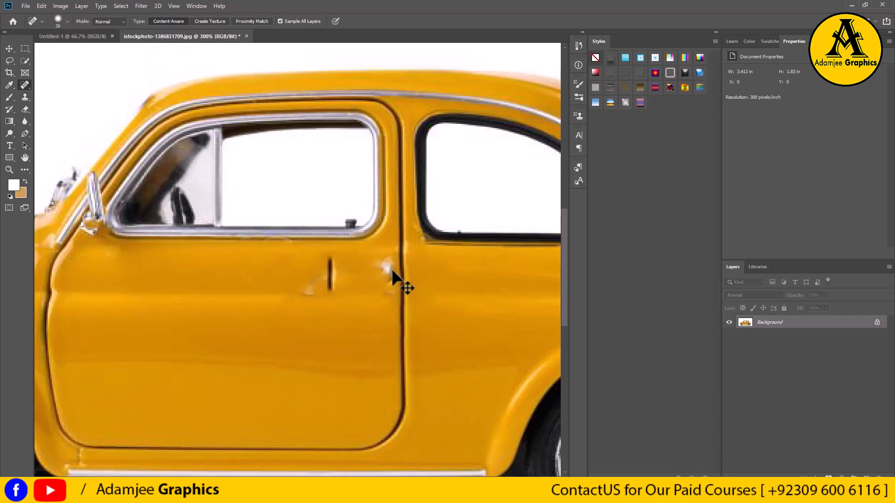
Undo all the healing strokes made over the "Stoc" letters and the door handle.
{"action": "key", "text": "ctrl+z"}
{"action": "key", "text": "ctrl+z"}
{"action": "key", "text": "ctrl+z"}
{"action": "key", "text": "ctrl+z"}
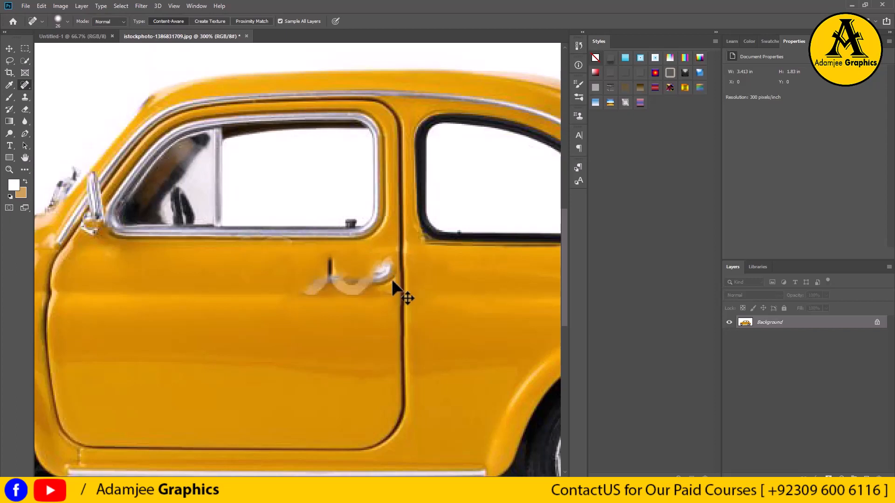
{"action": "key", "text": "ctrl+z"}
{"action": "key", "text": "ctrl+z"}
{"action": "key", "text": "ctrl+z"}
{"action": "key", "text": "ctrl+z"}
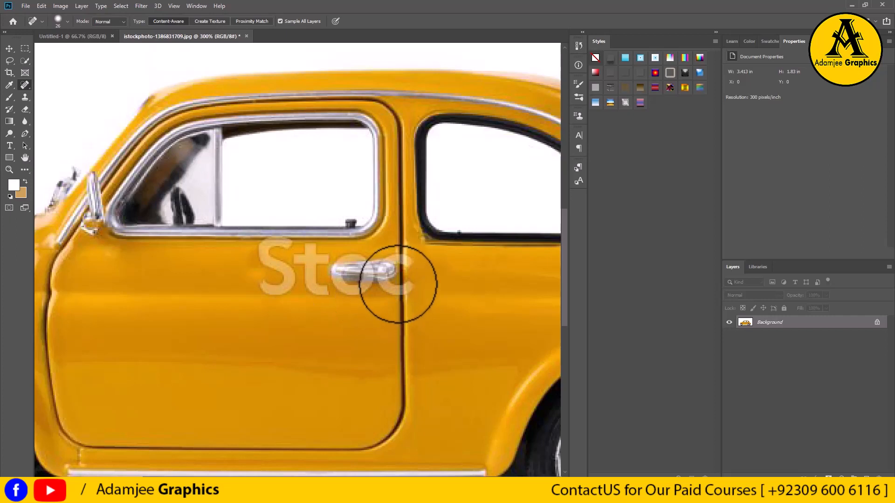
Reduce the Spot Healing Brush to 17 px and heal the letter "c" over the door gap behind the handle.
{"action": "right_click", "coordinate": [400, 283]}
{"action": "mouse_move", "coordinate": [422, 305]}
{"action": "left_mouse_down"}
{"action": "mouse_move", "coordinate": [404, 287]}
{"action": "mouse_move", "coordinate": [406, 295]}
{"action": "left_mouse_up"}
{"action": "left_click", "coordinate": [401, 261]}
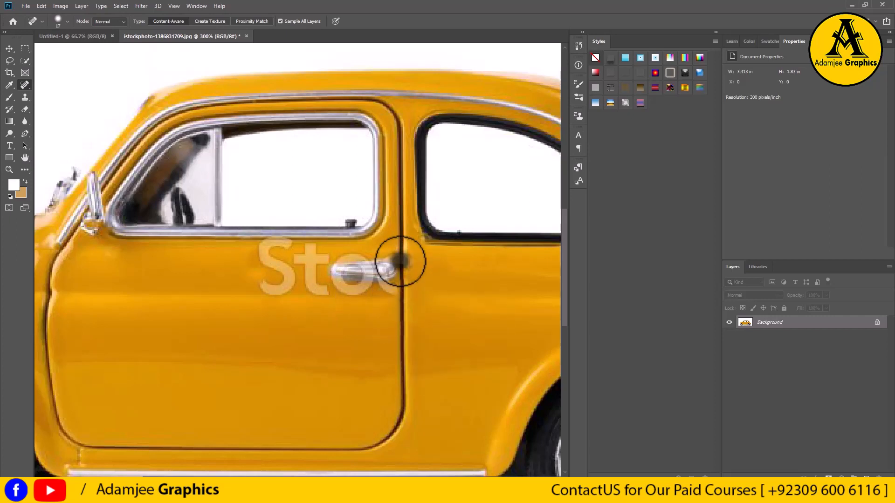
{"action": "left_click_drag", "start_coordinate": [405, 261], "coordinate": [408, 267]}
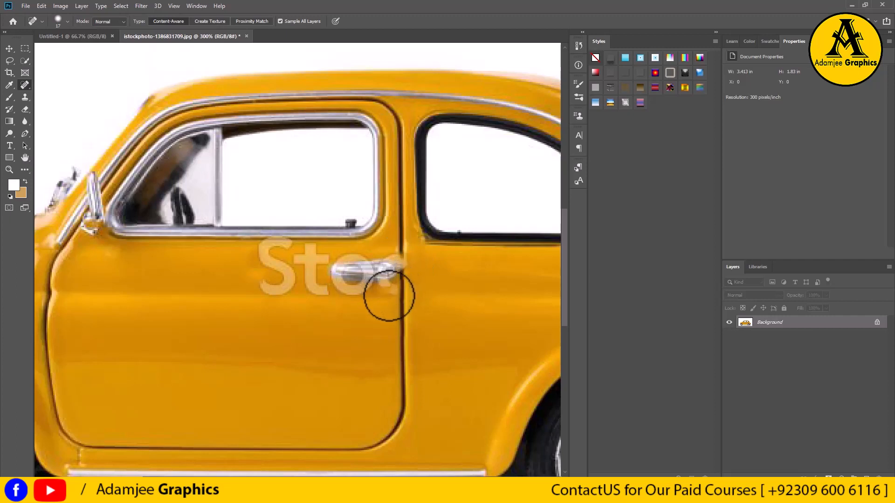
{"action": "left_click", "coordinate": [405, 290]}
{"action": "left_click", "coordinate": [397, 257]}
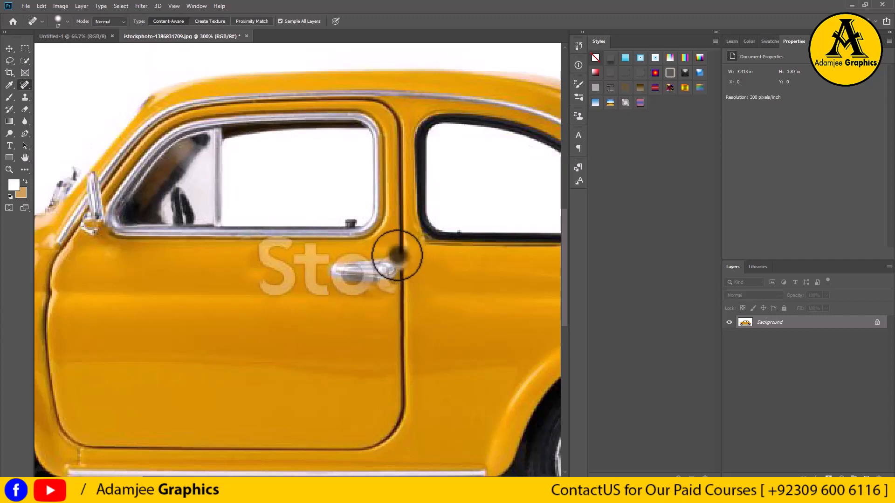
Heal the parts of the "o" and "c" lying just below and above the door handle.
{"action": "left_click_drag", "start_coordinate": [352, 293], "coordinate": [397, 290]}
{"action": "left_click", "coordinate": [348, 290]}
{"action": "left_click", "coordinate": [346, 295]}
{"action": "left_click", "coordinate": [347, 258]}
{"action": "left_click_drag", "start_coordinate": [346, 258], "coordinate": [366, 256]}
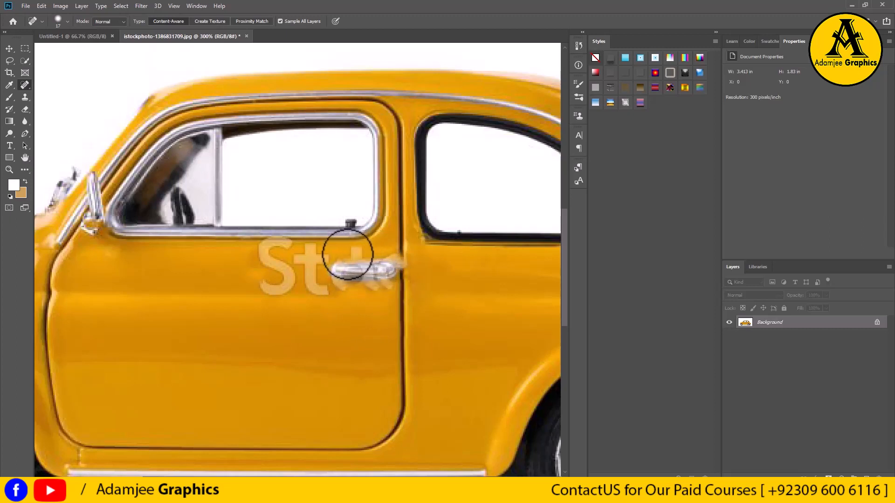
Try to heal the watermark remnants around the door handle and the letter "t" in front of it.
{"action": "left_click", "coordinate": [341, 293]}
{"action": "left_click_drag", "start_coordinate": [352, 295], "coordinate": [390, 293]}
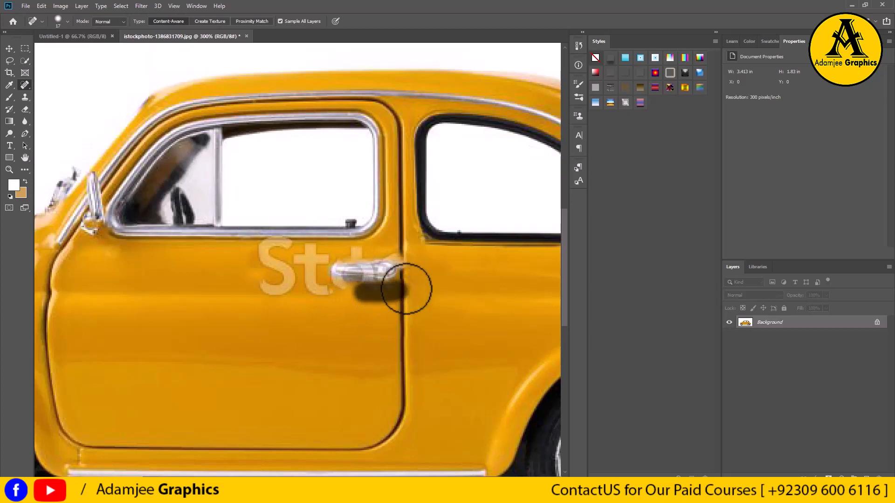
{"action": "mouse_move", "coordinate": [401, 260]}
{"action": "left_mouse_down"}
{"action": "mouse_move", "coordinate": [391, 242]}
{"action": "mouse_move", "coordinate": [399, 256]}
{"action": "mouse_move", "coordinate": [364, 246]}
{"action": "mouse_move", "coordinate": [343, 255]}
{"action": "mouse_move", "coordinate": [403, 261]}
{"action": "left_mouse_up"}
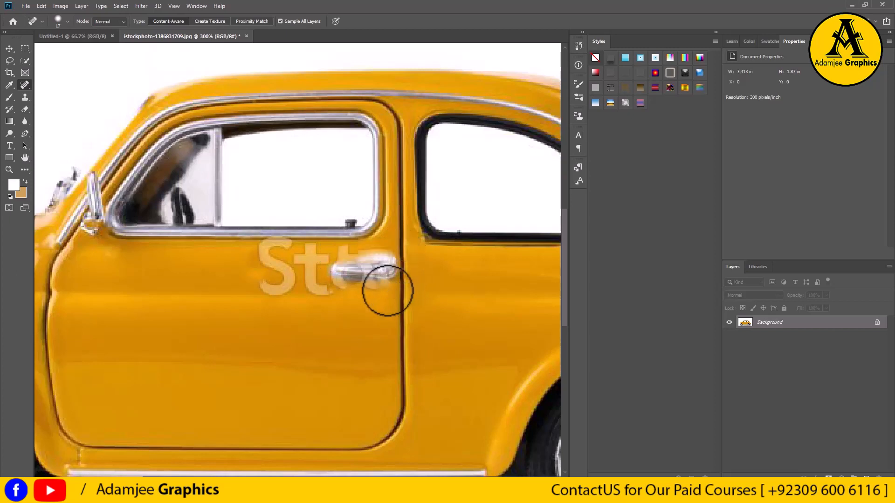
{"action": "mouse_move", "coordinate": [387, 291]}
{"action": "left_mouse_down"}
{"action": "mouse_move", "coordinate": [334, 277]}
{"action": "mouse_move", "coordinate": [317, 247]}
{"action": "mouse_move", "coordinate": [315, 294]}
{"action": "mouse_move", "coordinate": [308, 241]}
{"action": "mouse_move", "coordinate": [307, 287]}
{"action": "left_mouse_up"}
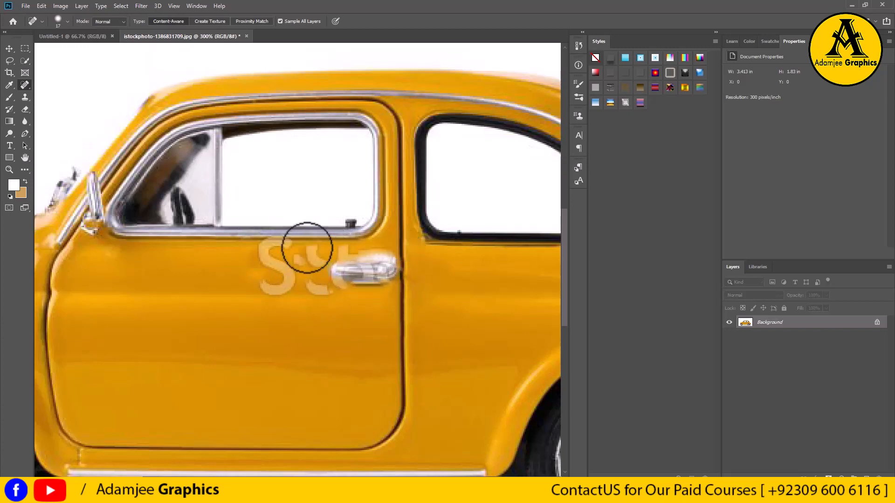
{"action": "left_click_drag", "start_coordinate": [307, 246], "coordinate": [293, 272]}
{"action": "left_click_drag", "start_coordinate": [301, 253], "coordinate": [317, 296]}
{"action": "mouse_move", "coordinate": [314, 262]}
{"action": "left_mouse_down"}
{"action": "mouse_move", "coordinate": [322, 292]}
{"action": "mouse_move", "coordinate": [309, 250]}
{"action": "mouse_move", "coordinate": [319, 270]}
{"action": "left_mouse_up"}
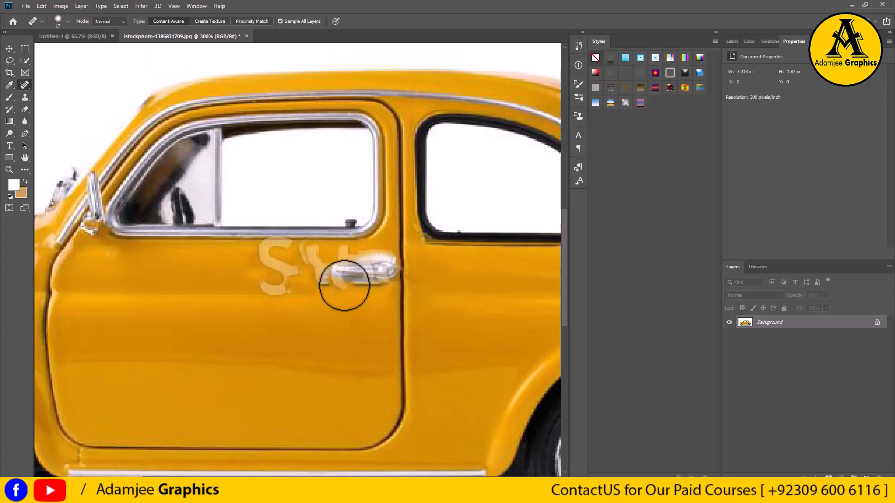
Undo the latest healing strokes over the letter "t" and the door handle.
{"action": "key", "text": "ctrl+z"}
{"action": "key", "text": "ctrl+z"}
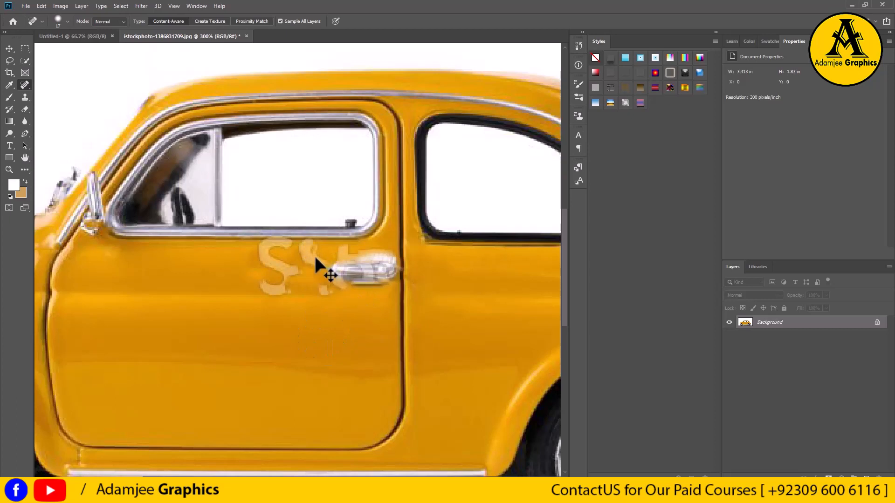
{"action": "key", "text": "ctrl+z"}
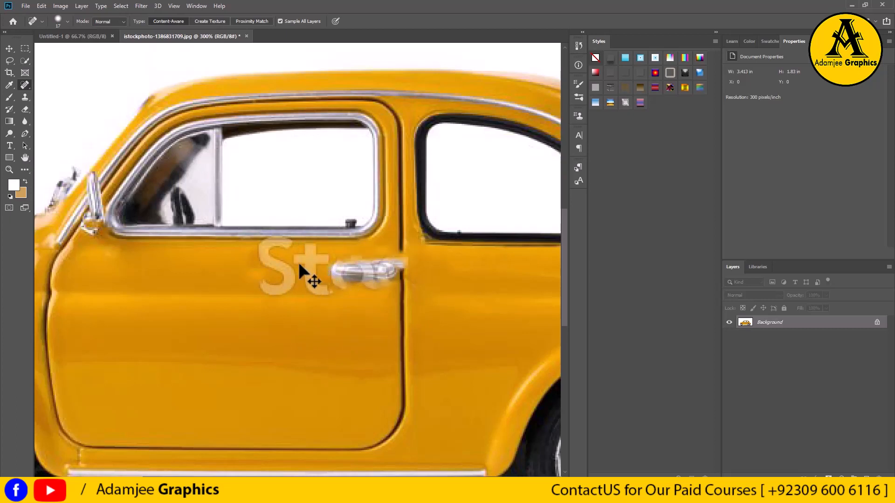
Heal the letters "S" and "t" and their faint traces off the door panel in front of the handle.
{"action": "left_click_drag", "start_coordinate": [313, 262], "coordinate": [317, 292]}
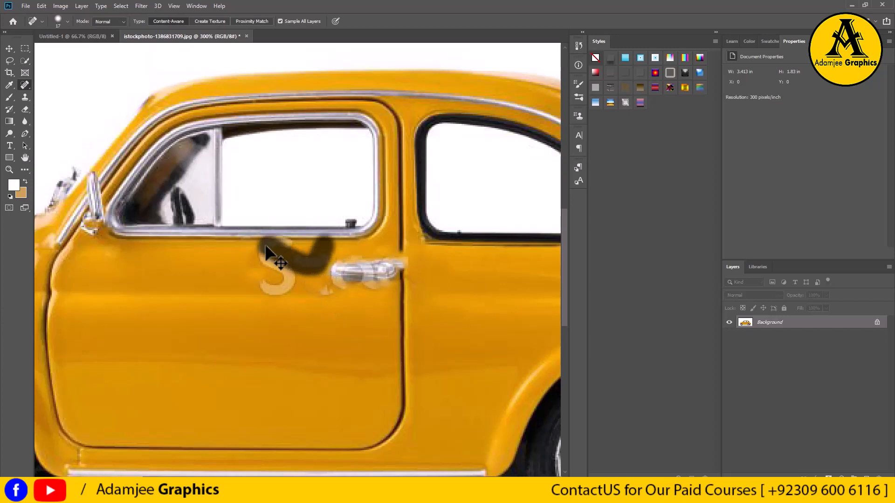
{"action": "left_click_drag", "start_coordinate": [266, 252], "coordinate": [267, 282]}
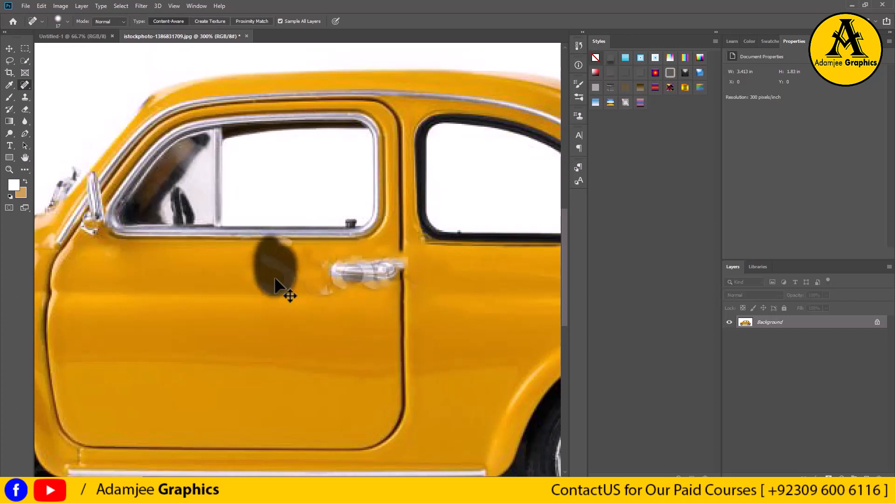
{"action": "left_click_drag", "start_coordinate": [294, 246], "coordinate": [289, 244]}
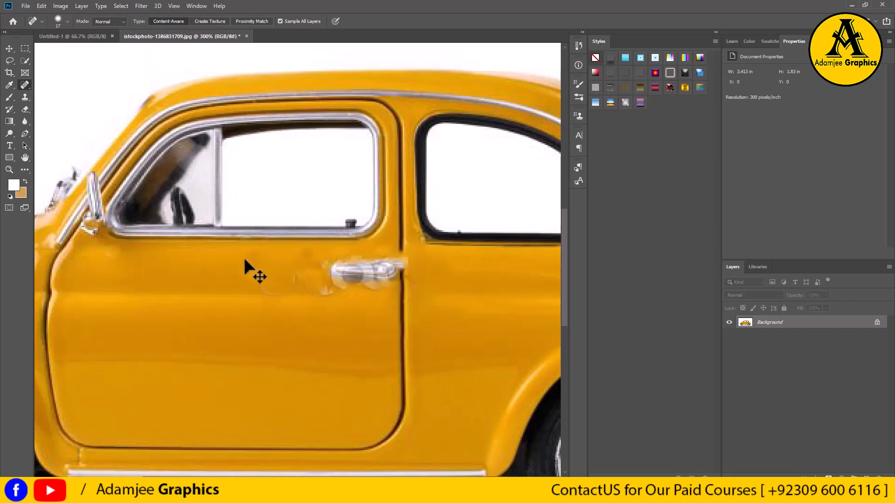
{"action": "left_click_drag", "start_coordinate": [262, 281], "coordinate": [312, 282]}
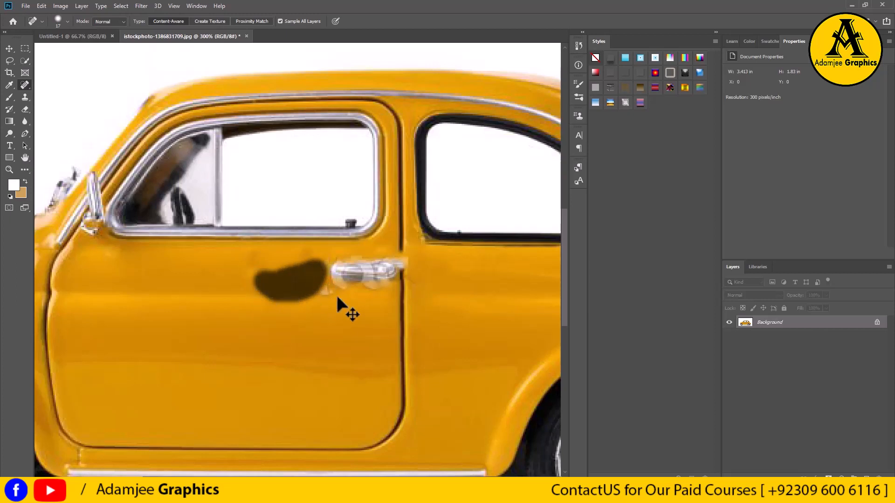
Heal the "i" and the "by Getty" text of the watermark covering the car's rear bodywork above the taillight.
{"action": "scroll", "coordinate": [332, 283], "scroll_direction": "down", "scroll_amount": 5}
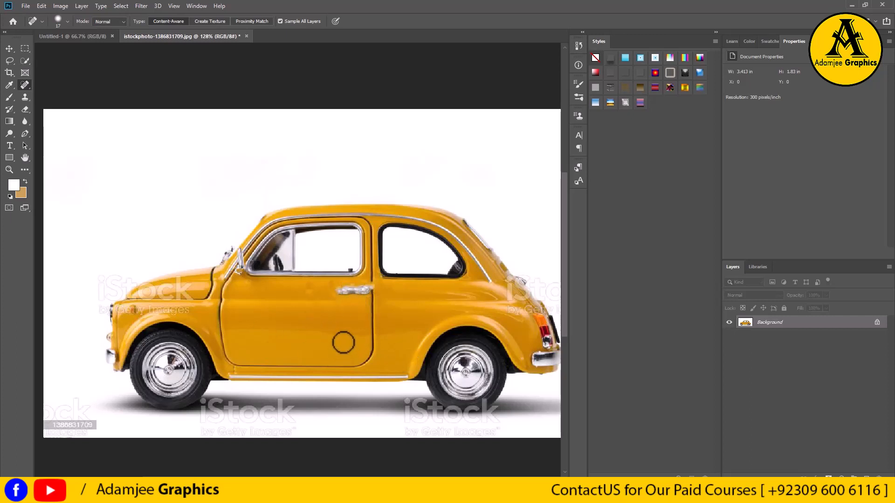
{"action": "scroll", "coordinate": [343, 342], "scroll_direction": "down", "scroll_amount": 2}
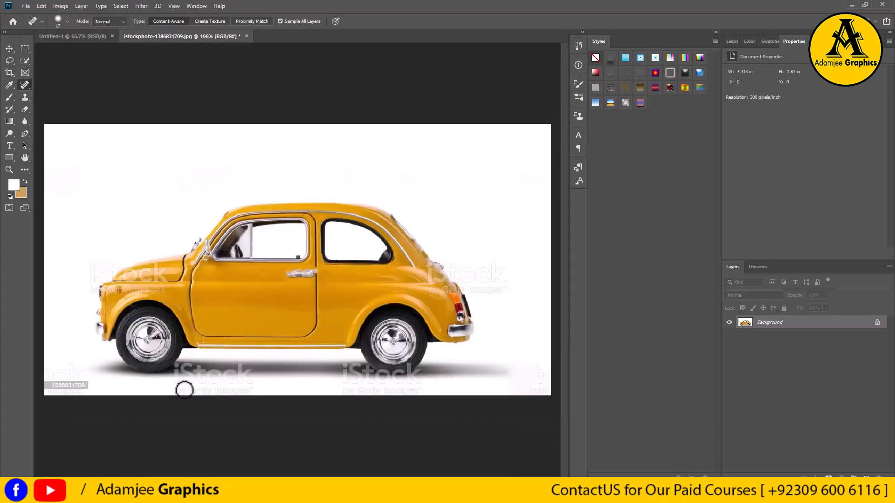
{"action": "scroll", "coordinate": [455, 299], "scroll_direction": "up", "scroll_amount": 10}
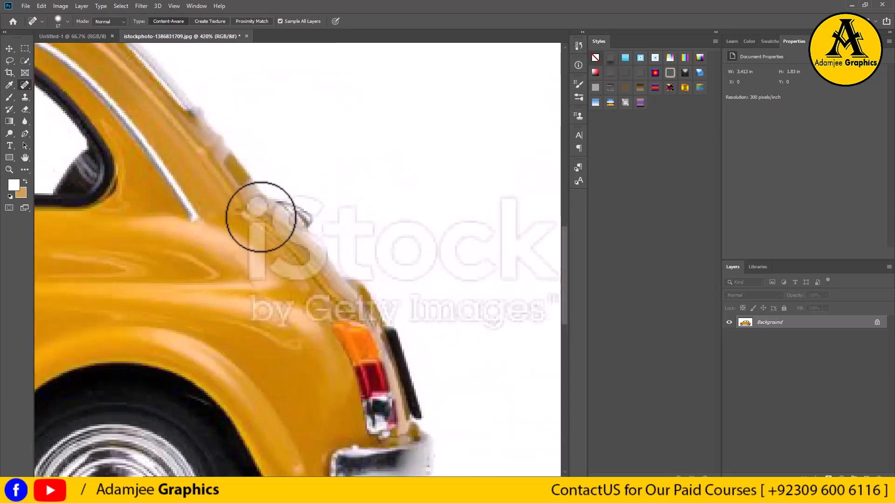
{"action": "mouse_move", "coordinate": [265, 210]}
{"action": "left_mouse_down"}
{"action": "mouse_move", "coordinate": [259, 282]}
{"action": "mouse_move", "coordinate": [261, 255]}
{"action": "mouse_move", "coordinate": [275, 313]}
{"action": "mouse_move", "coordinate": [366, 319]}
{"action": "mouse_move", "coordinate": [348, 303]}
{"action": "left_mouse_up"}
{"action": "left_click", "coordinate": [259, 255]}
{"action": "left_click", "coordinate": [264, 233]}
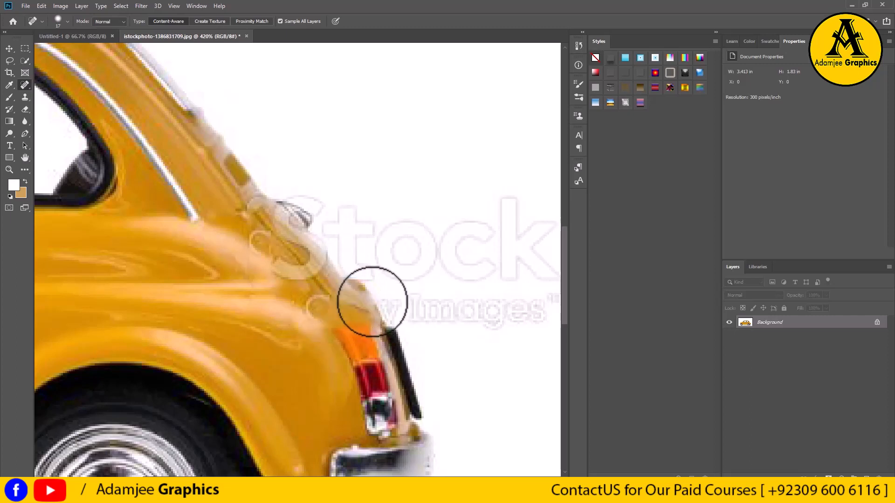
{"action": "left_click", "coordinate": [389, 306]}
{"action": "left_click", "coordinate": [298, 309]}
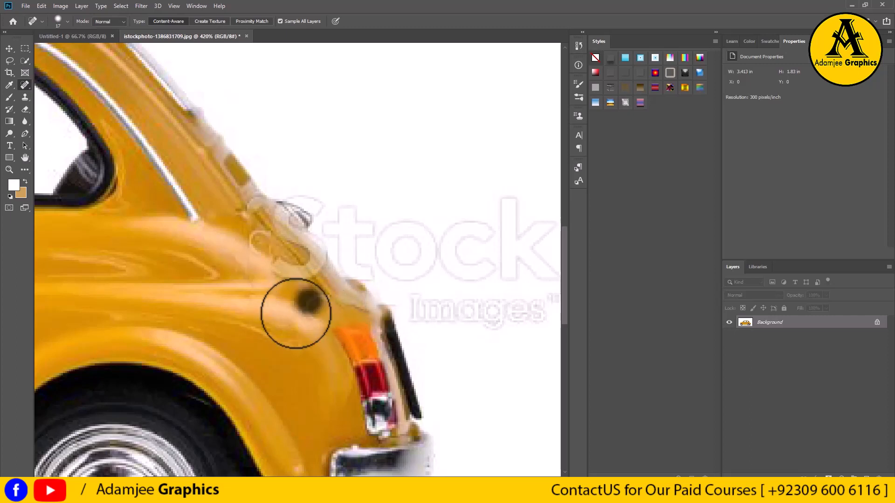
{"action": "left_click", "coordinate": [320, 297]}
Heal the letter "S" along the car's sloping rear edge above the taillight.
{"action": "left_click", "coordinate": [300, 205]}
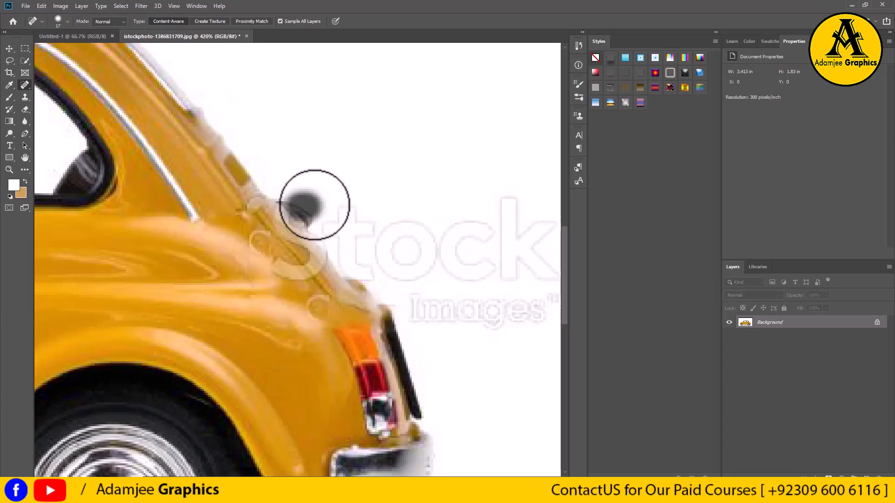
{"action": "left_click", "coordinate": [296, 224]}
{"action": "left_click", "coordinate": [309, 237]}
{"action": "left_click", "coordinate": [312, 252]}
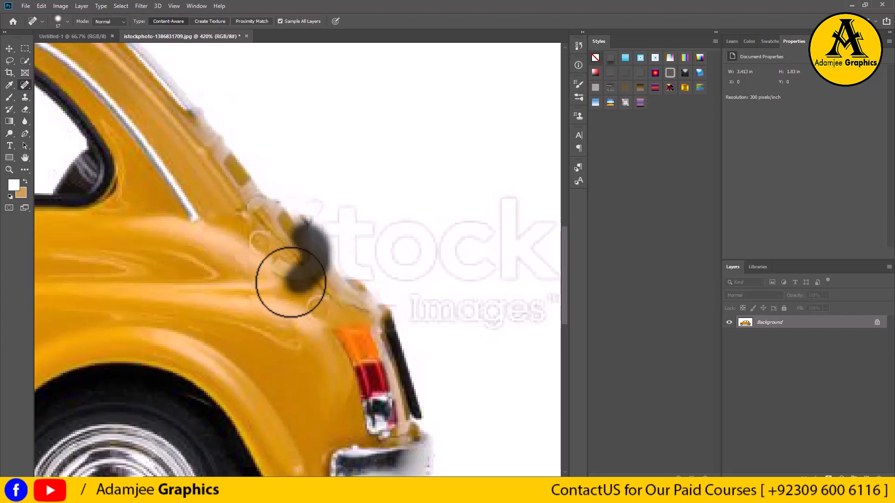
{"action": "left_click", "coordinate": [349, 228]}
{"action": "left_click", "coordinate": [324, 224]}
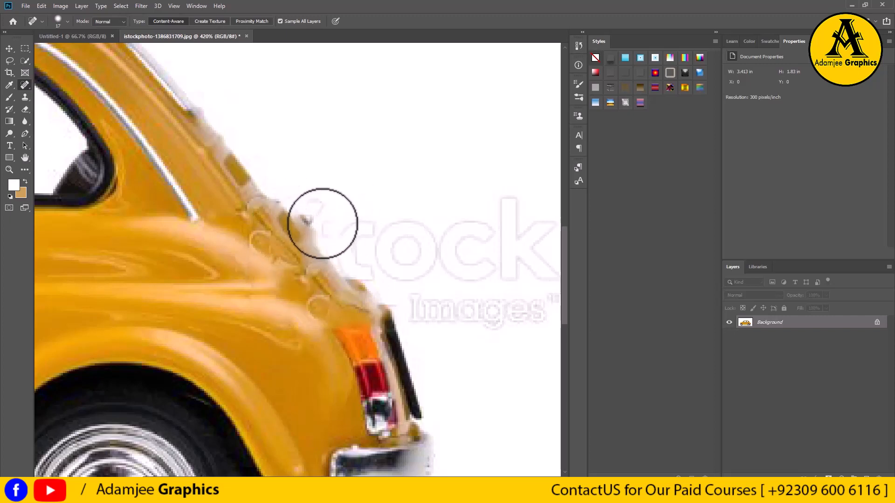
Heal the letter "t" and nearby remnants on the white background beside the car's rear edge.
{"action": "left_click", "coordinate": [351, 232]}
{"action": "left_click_drag", "start_coordinate": [371, 226], "coordinate": [351, 249]}
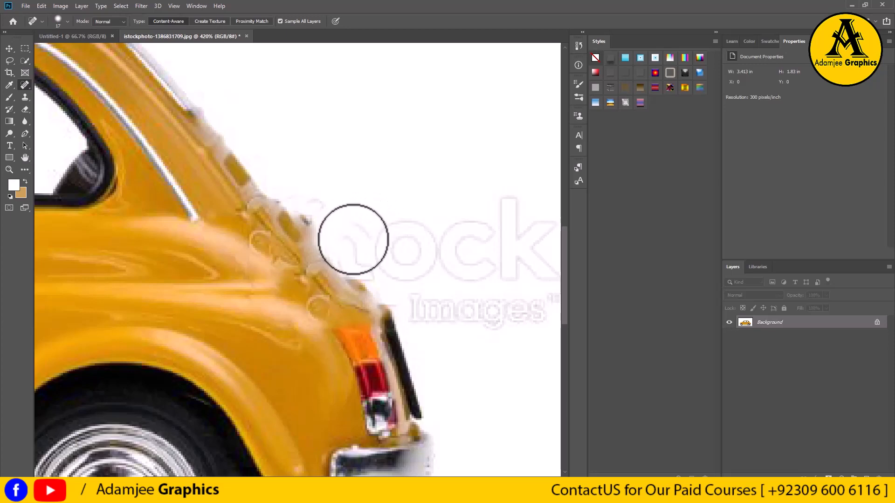
{"action": "left_click", "coordinate": [349, 247]}
{"action": "left_click", "coordinate": [362, 266]}
{"action": "left_click", "coordinate": [352, 268]}
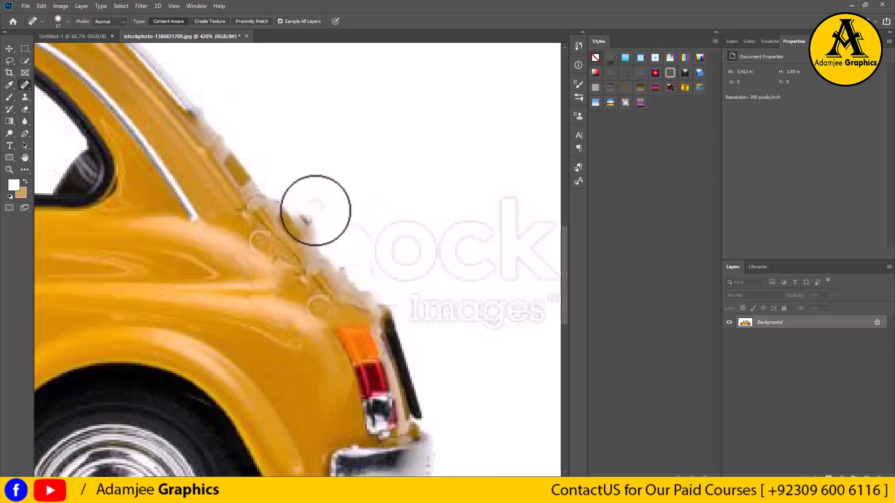
{"action": "left_click", "coordinate": [314, 204]}
{"action": "left_click_drag", "start_coordinate": [361, 223], "coordinate": [372, 278]}
{"action": "left_click", "coordinate": [371, 279]}
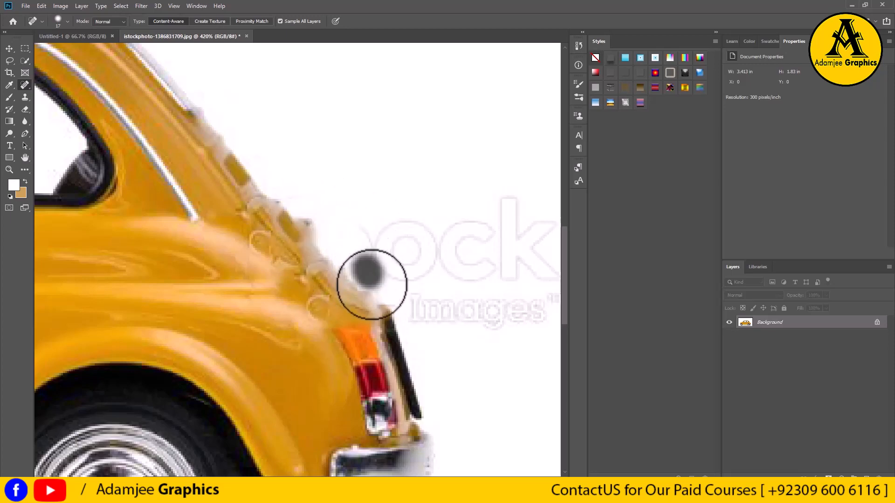
Heal the remaining "ock" and "Images" text off the white background behind the car.
{"action": "scroll", "coordinate": [372, 278], "scroll_direction": "down", "scroll_amount": 5}
{"action": "scroll", "coordinate": [375, 267], "scroll_direction": "down", "scroll_amount": 2}
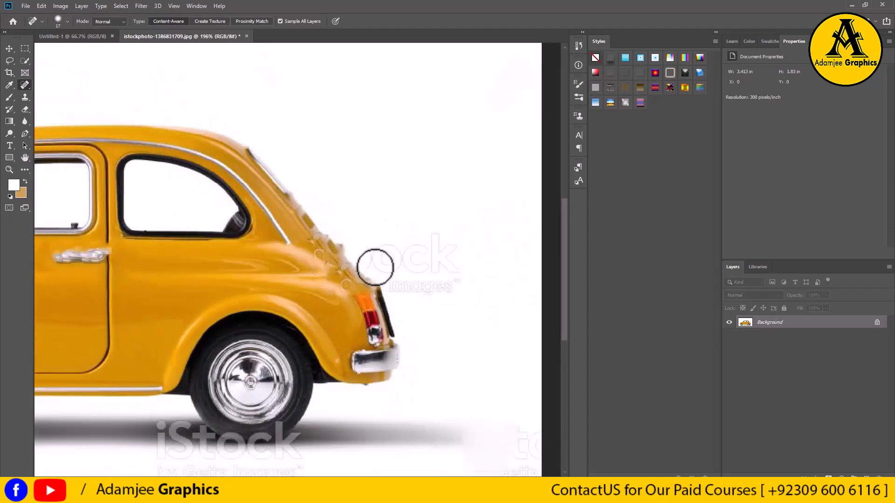
{"action": "scroll", "coordinate": [375, 268], "scroll_direction": "down", "scroll_amount": 1}
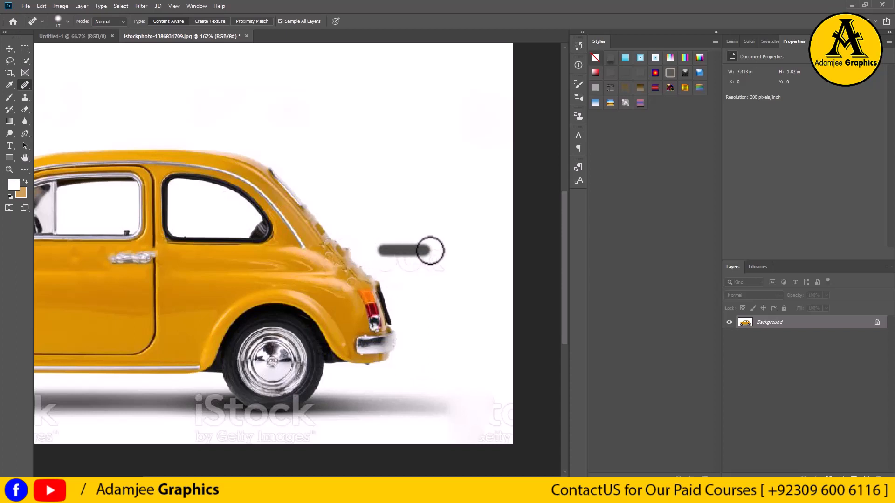
{"action": "mouse_move", "coordinate": [429, 251]}
{"action": "left_mouse_down"}
{"action": "mouse_move", "coordinate": [393, 266]}
{"action": "mouse_move", "coordinate": [433, 266]}
{"action": "left_mouse_up"}
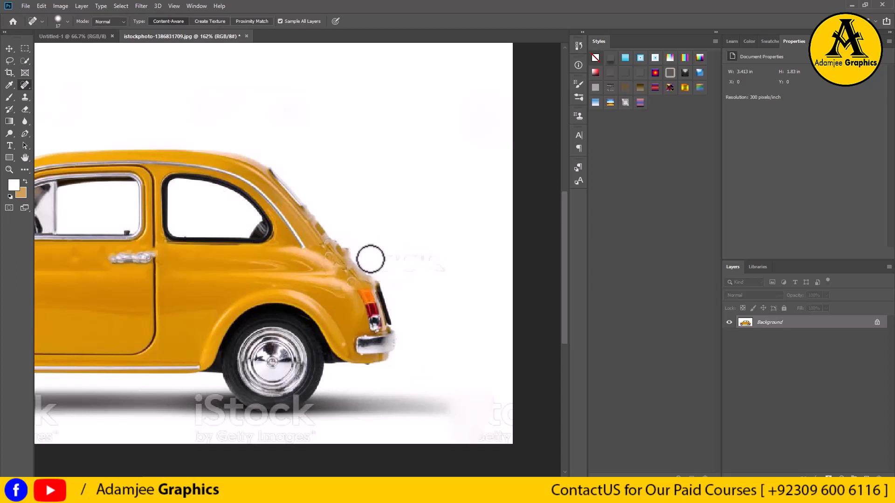
{"action": "mouse_move", "coordinate": [369, 256]}
{"action": "left_mouse_down"}
{"action": "mouse_move", "coordinate": [426, 258]}
{"action": "mouse_move", "coordinate": [373, 260]}
{"action": "mouse_move", "coordinate": [434, 266]}
{"action": "mouse_move", "coordinate": [443, 252]}
{"action": "mouse_move", "coordinate": [435, 271]}
{"action": "mouse_move", "coordinate": [378, 271]}
{"action": "mouse_move", "coordinate": [443, 268]}
{"action": "left_mouse_up"}
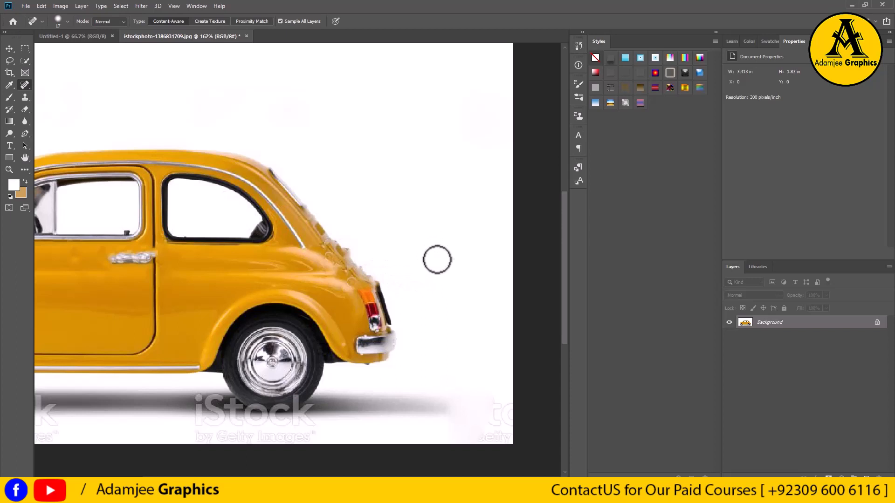
Heal the "i" and the "by Getty Images" line of the watermark beneath the rear wheel.
{"action": "scroll", "coordinate": [374, 424], "scroll_direction": "down", "scroll_amount": 2}
{"action": "scroll", "coordinate": [246, 418], "scroll_direction": "up", "scroll_amount": 3}
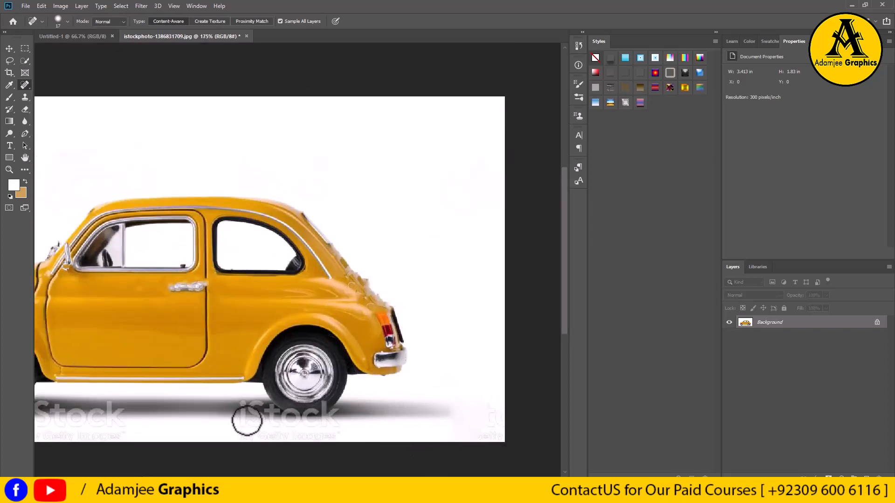
{"action": "left_click_drag", "start_coordinate": [240, 394], "coordinate": [240, 393]}
{"action": "left_click_drag", "start_coordinate": [241, 427], "coordinate": [241, 434]}
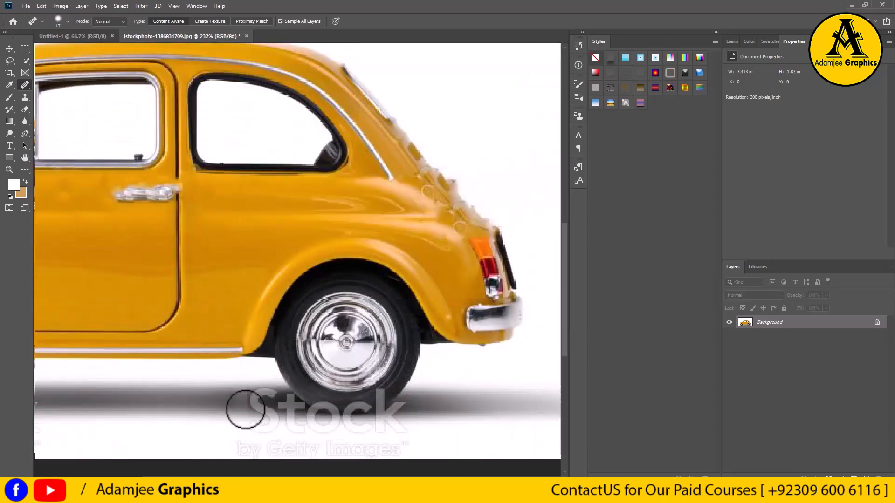
{"action": "mouse_move", "coordinate": [246, 389]}
{"action": "left_mouse_down"}
{"action": "mouse_move", "coordinate": [249, 415]}
{"action": "mouse_move", "coordinate": [257, 398]}
{"action": "left_mouse_up"}
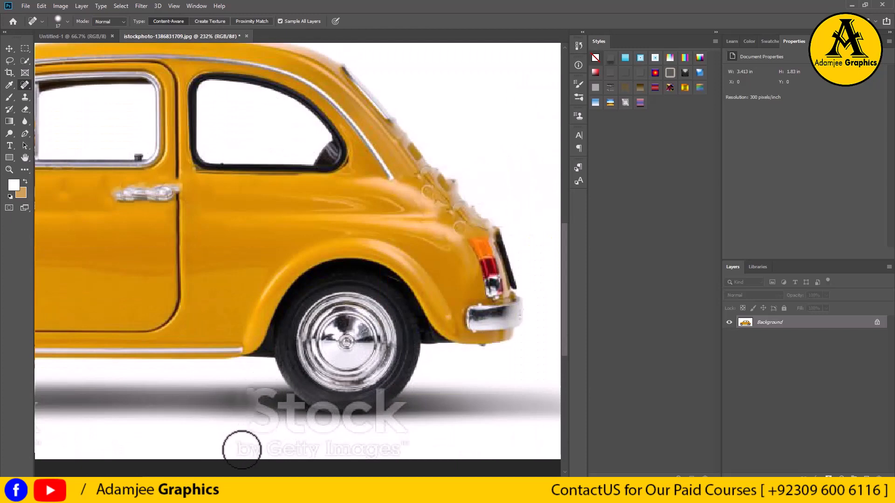
{"action": "mouse_move", "coordinate": [243, 449]}
{"action": "left_mouse_down"}
{"action": "mouse_move", "coordinate": [335, 450]}
{"action": "mouse_move", "coordinate": [248, 442]}
{"action": "mouse_move", "coordinate": [378, 450]}
{"action": "left_mouse_up"}
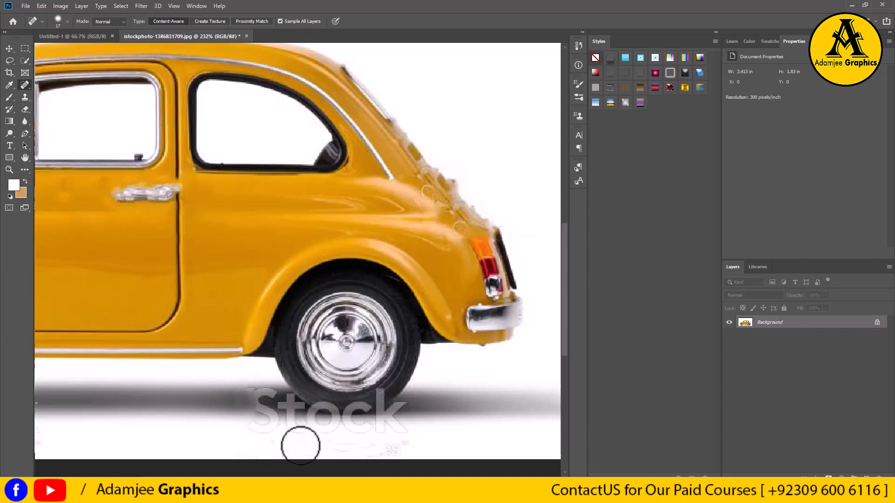
{"action": "mouse_move", "coordinate": [303, 443]}
{"action": "left_mouse_down"}
{"action": "mouse_move", "coordinate": [354, 443]}
{"action": "mouse_move", "coordinate": [309, 454]}
{"action": "mouse_move", "coordinate": [401, 451]}
{"action": "mouse_move", "coordinate": [310, 450]}
{"action": "left_mouse_up"}
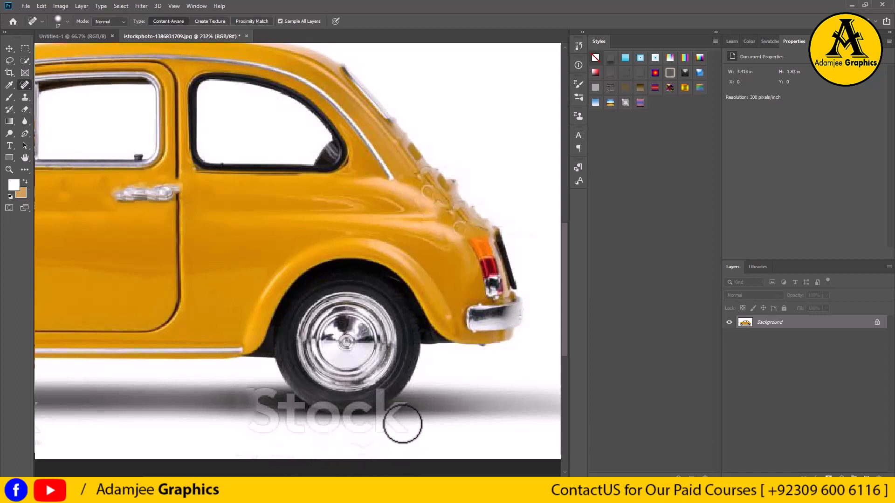
Heal the "St" and the lower edges of the "Stock" lettering in the shadow beneath the rear wheel.
{"action": "left_click_drag", "start_coordinate": [402, 424], "coordinate": [313, 426]}
{"action": "mouse_move", "coordinate": [264, 397]}
{"action": "left_mouse_down"}
{"action": "mouse_move", "coordinate": [256, 416]}
{"action": "mouse_move", "coordinate": [252, 392]}
{"action": "left_mouse_up"}
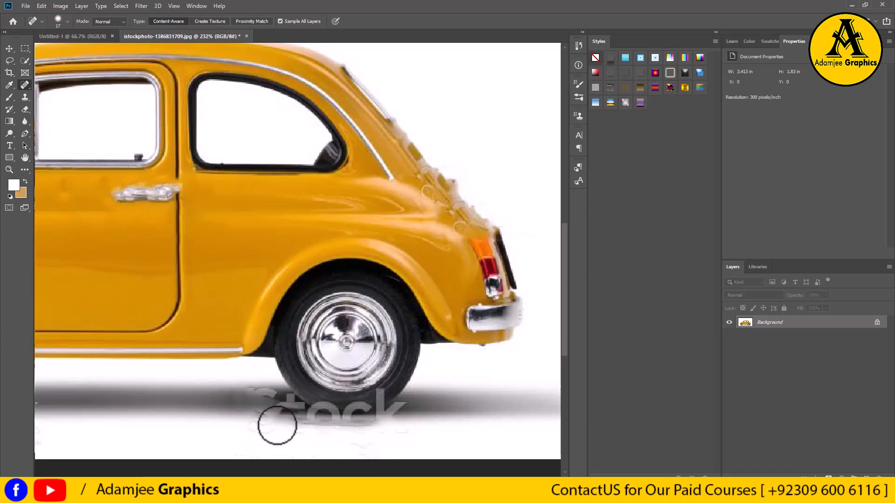
{"action": "left_click_drag", "start_coordinate": [240, 433], "coordinate": [296, 425]}
{"action": "mouse_move", "coordinate": [236, 393]}
{"action": "left_mouse_down"}
{"action": "mouse_move", "coordinate": [263, 386]}
{"action": "mouse_move", "coordinate": [294, 402]}
{"action": "left_mouse_up"}
{"action": "mouse_move", "coordinate": [249, 380]}
{"action": "left_mouse_down"}
{"action": "mouse_move", "coordinate": [304, 414]}
{"action": "mouse_move", "coordinate": [335, 414]}
{"action": "left_mouse_up"}
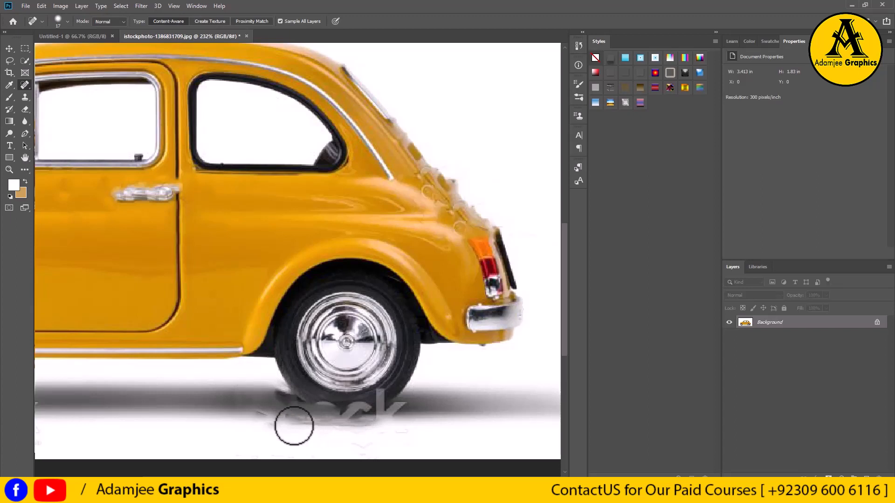
{"action": "left_click_drag", "start_coordinate": [270, 425], "coordinate": [347, 426]}
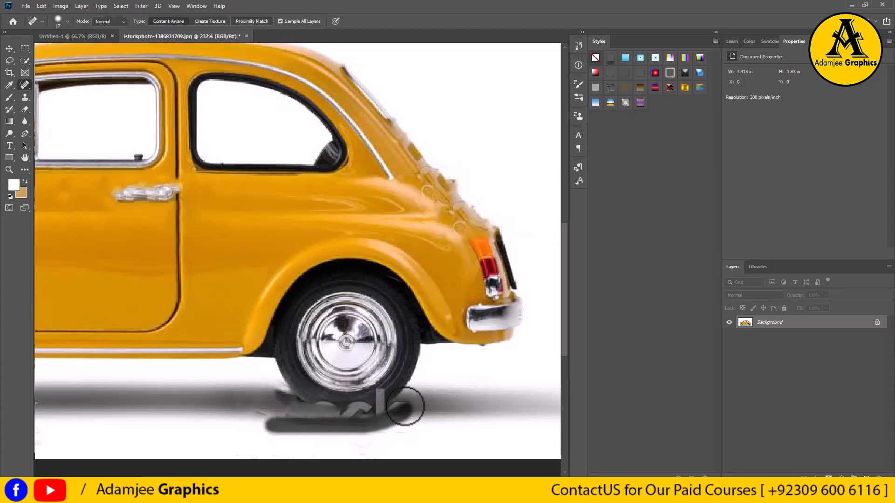
{"action": "left_click_drag", "start_coordinate": [364, 442], "coordinate": [393, 426]}
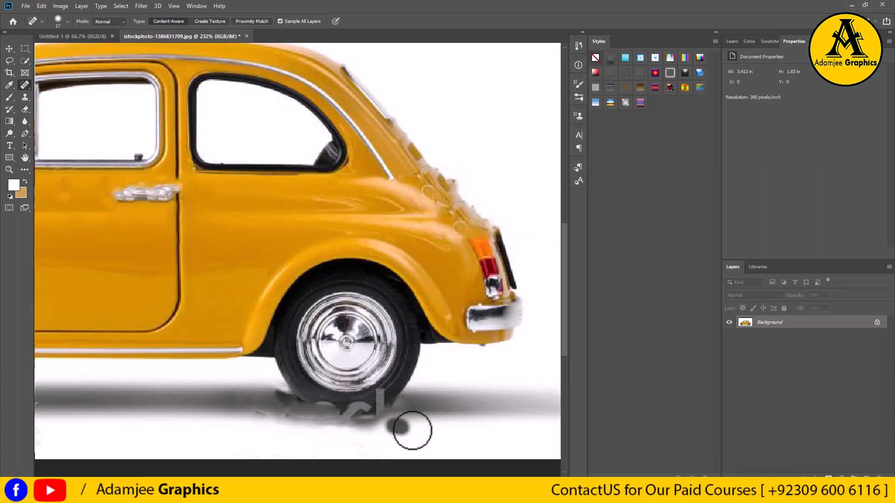
Heal the remaining "ock" letter fragments off the bottom of the rear tire and the shadow around it.
{"action": "scroll", "coordinate": [362, 413], "scroll_direction": "up", "scroll_amount": 4}
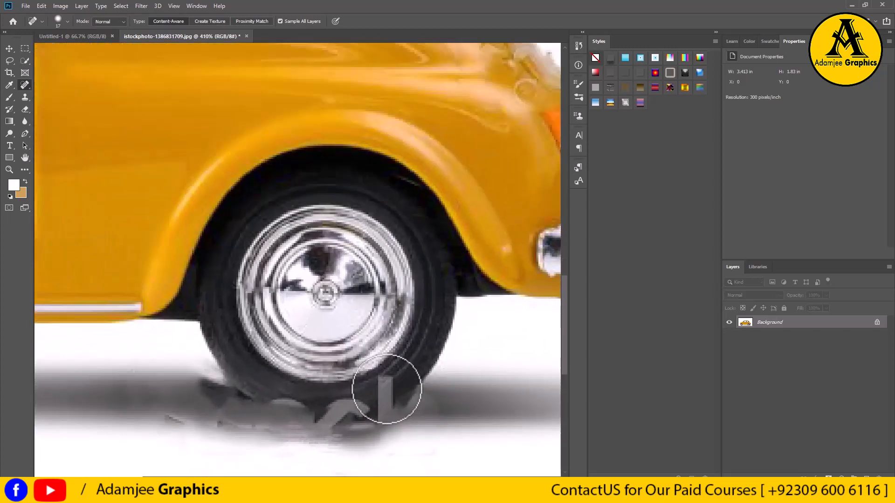
{"action": "mouse_move", "coordinate": [388, 400]}
{"action": "left_mouse_down"}
{"action": "mouse_move", "coordinate": [379, 386]}
{"action": "mouse_move", "coordinate": [385, 423]}
{"action": "mouse_move", "coordinate": [333, 413]}
{"action": "mouse_move", "coordinate": [323, 424]}
{"action": "mouse_move", "coordinate": [355, 412]}
{"action": "mouse_move", "coordinate": [267, 412]}
{"action": "left_mouse_up"}
{"action": "left_click", "coordinate": [382, 386]}
{"action": "mouse_move", "coordinate": [200, 405]}
{"action": "left_mouse_down"}
{"action": "mouse_move", "coordinate": [176, 418]}
{"action": "mouse_move", "coordinate": [213, 401]}
{"action": "mouse_move", "coordinate": [246, 420]}
{"action": "mouse_move", "coordinate": [230, 423]}
{"action": "mouse_move", "coordinate": [332, 435]}
{"action": "mouse_move", "coordinate": [282, 452]}
{"action": "mouse_move", "coordinate": [429, 450]}
{"action": "mouse_move", "coordinate": [440, 406]}
{"action": "left_mouse_up"}
{"action": "mouse_move", "coordinate": [440, 404]}
{"action": "left_mouse_down"}
{"action": "mouse_move", "coordinate": [395, 434]}
{"action": "mouse_move", "coordinate": [341, 444]}
{"action": "left_mouse_up"}
{"action": "scroll", "coordinate": [340, 443], "scroll_direction": "down", "scroll_amount": 5}
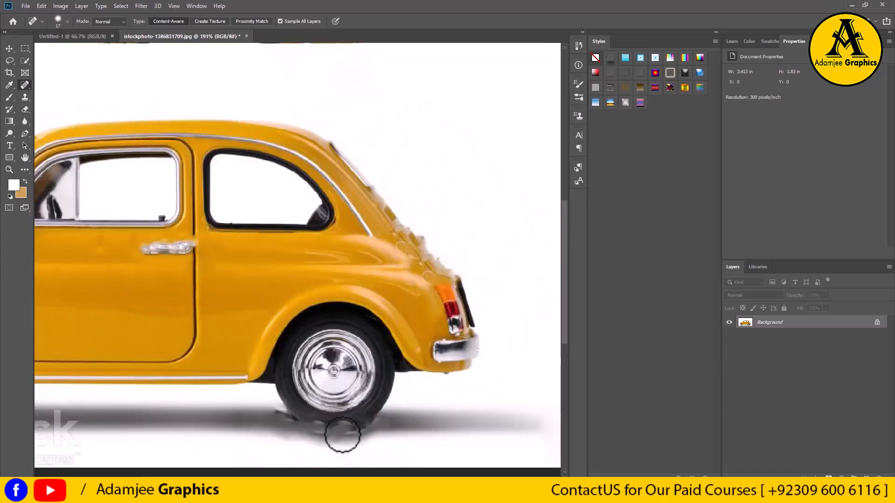
Heal the "i" and the "by Getty Images" line of the watermark below the car door, behind the front wheel.
{"action": "scroll", "coordinate": [272, 385], "scroll_direction": "up", "scroll_amount": 5}
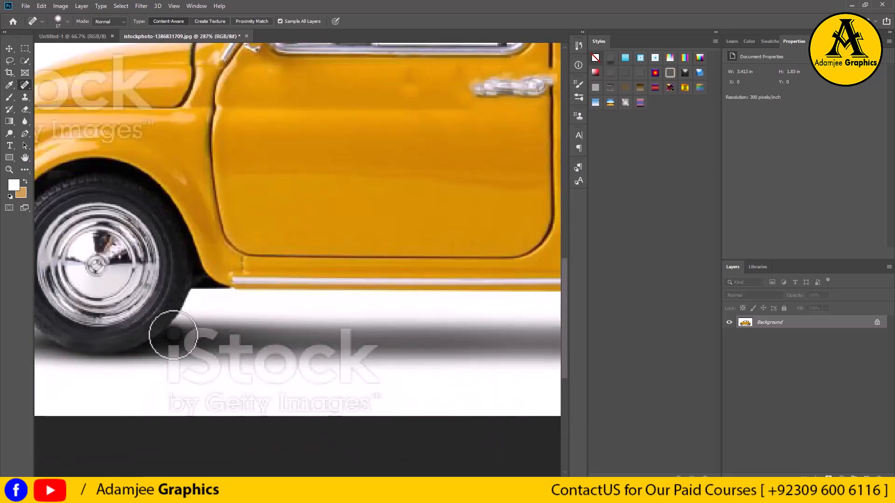
{"action": "mouse_move", "coordinate": [172, 336]}
{"action": "left_mouse_down"}
{"action": "mouse_move", "coordinate": [172, 392]}
{"action": "mouse_move", "coordinate": [191, 408]}
{"action": "mouse_move", "coordinate": [274, 407]}
{"action": "mouse_move", "coordinate": [186, 399]}
{"action": "mouse_move", "coordinate": [276, 398]}
{"action": "left_mouse_up"}
{"action": "left_click_drag", "start_coordinate": [211, 398], "coordinate": [326, 399]}
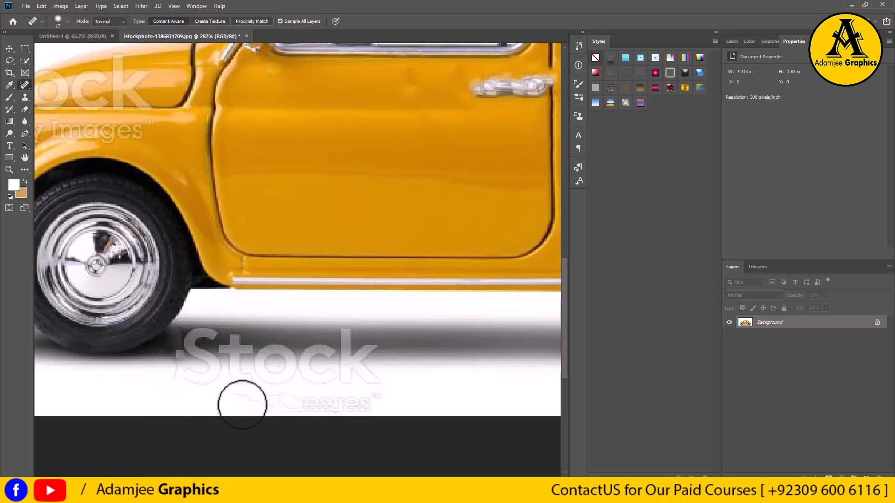
{"action": "mouse_move", "coordinate": [238, 405]}
{"action": "left_mouse_down"}
{"action": "mouse_move", "coordinate": [343, 406]}
{"action": "mouse_move", "coordinate": [331, 399]}
{"action": "left_mouse_up"}
{"action": "left_click_drag", "start_coordinate": [236, 400], "coordinate": [378, 395]}
{"action": "left_click_drag", "start_coordinate": [291, 396], "coordinate": [328, 396]}
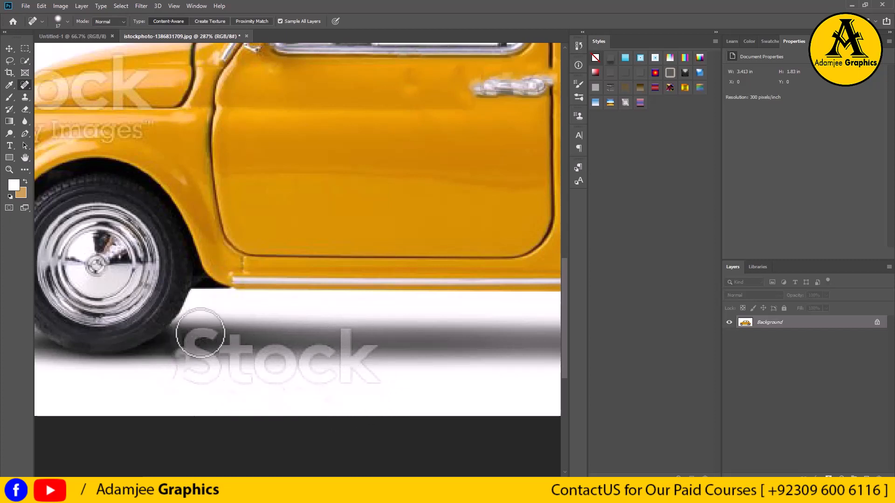
Heal the "Stock" lettering across the shadow between the front wheel and the middle of the car.
{"action": "mouse_move", "coordinate": [200, 333]}
{"action": "left_mouse_down"}
{"action": "mouse_move", "coordinate": [176, 365]}
{"action": "mouse_move", "coordinate": [193, 353]}
{"action": "mouse_move", "coordinate": [279, 356]}
{"action": "left_mouse_up"}
{"action": "mouse_move", "coordinate": [200, 339]}
{"action": "left_mouse_down"}
{"action": "mouse_move", "coordinate": [187, 357]}
{"action": "mouse_move", "coordinate": [193, 369]}
{"action": "mouse_move", "coordinate": [244, 386]}
{"action": "mouse_move", "coordinate": [227, 375]}
{"action": "mouse_move", "coordinate": [345, 377]}
{"action": "mouse_move", "coordinate": [261, 374]}
{"action": "mouse_move", "coordinate": [303, 368]}
{"action": "left_mouse_up"}
{"action": "mouse_move", "coordinate": [233, 364]}
{"action": "left_mouse_down"}
{"action": "mouse_move", "coordinate": [244, 348]}
{"action": "mouse_move", "coordinate": [212, 348]}
{"action": "mouse_move", "coordinate": [258, 341]}
{"action": "left_mouse_up"}
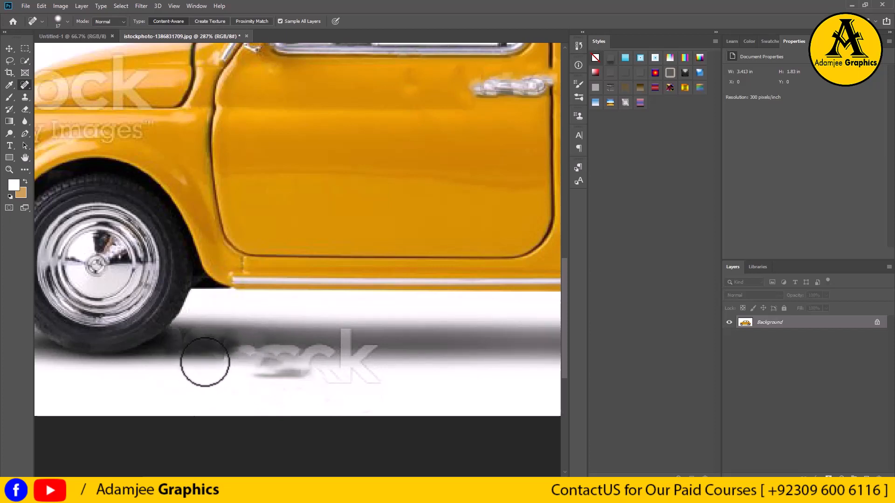
{"action": "left_click_drag", "start_coordinate": [205, 362], "coordinate": [310, 355]}
{"action": "mouse_move", "coordinate": [247, 356]}
{"action": "left_mouse_down"}
{"action": "mouse_move", "coordinate": [284, 355]}
{"action": "mouse_move", "coordinate": [299, 368]}
{"action": "mouse_move", "coordinate": [349, 369]}
{"action": "mouse_move", "coordinate": [361, 379]}
{"action": "left_mouse_up"}
{"action": "left_click", "coordinate": [362, 376]}
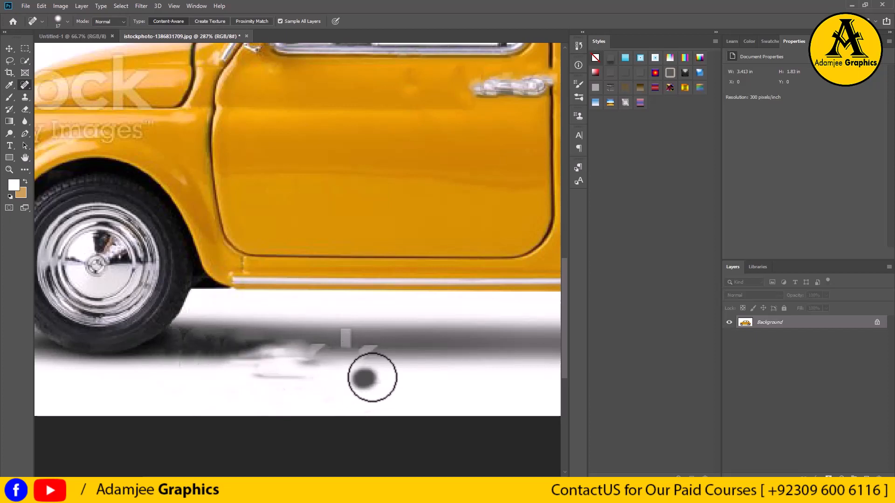
Heal the leftover "k" fragments and the pale smudges in the shadow behind the front wheel.
{"action": "left_click", "coordinate": [349, 326]}
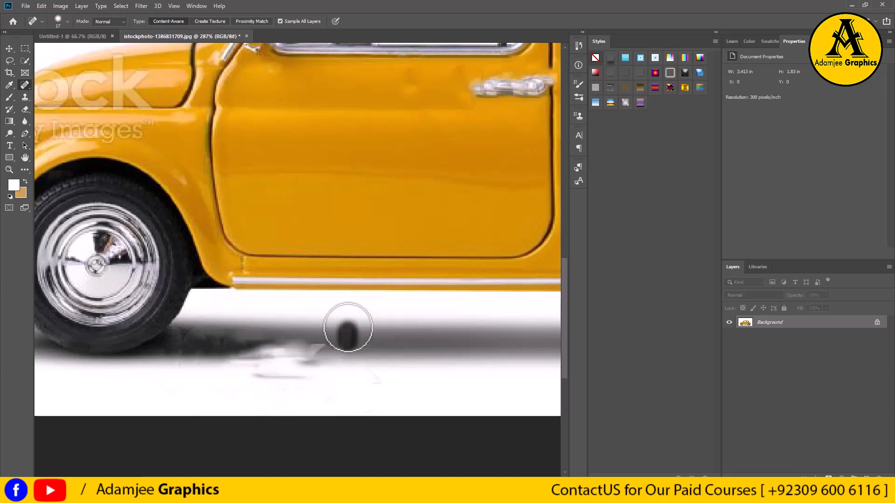
{"action": "left_click_drag", "start_coordinate": [338, 349], "coordinate": [377, 394]}
{"action": "left_click_drag", "start_coordinate": [326, 360], "coordinate": [232, 371]}
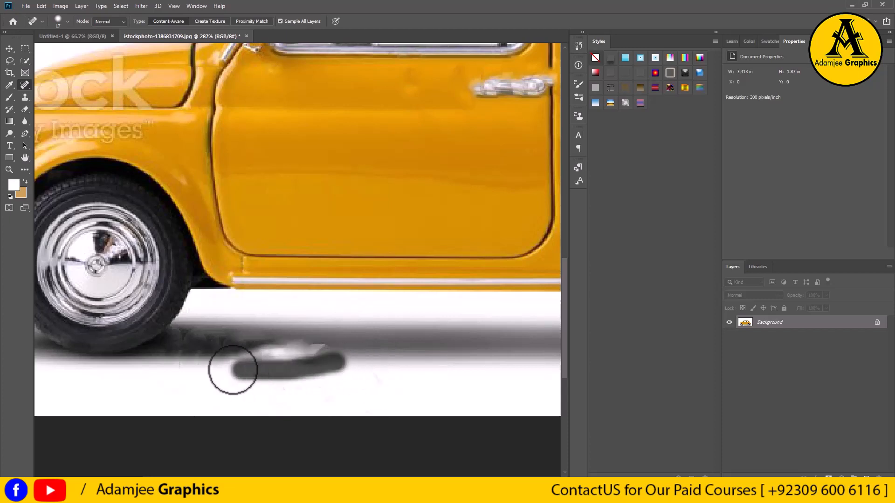
{"action": "left_click_drag", "start_coordinate": [345, 345], "coordinate": [247, 351]}
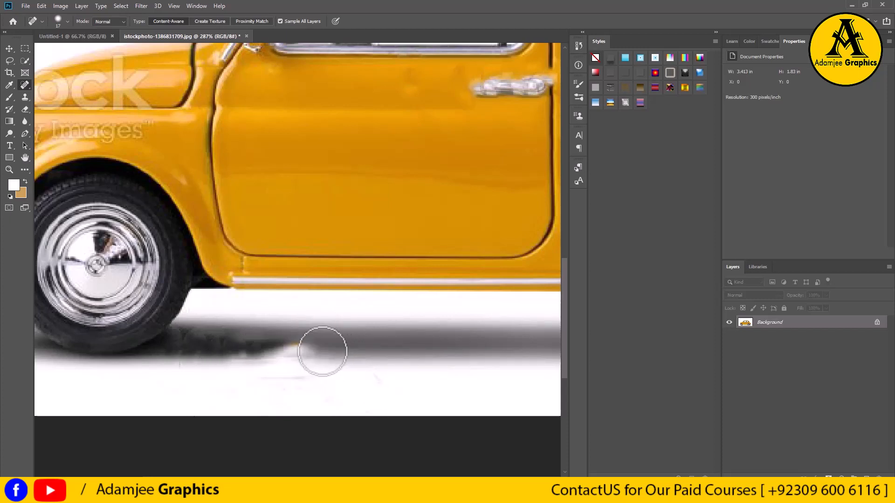
{"action": "mouse_move", "coordinate": [320, 351]}
{"action": "left_mouse_down"}
{"action": "mouse_move", "coordinate": [251, 351]}
{"action": "mouse_move", "coordinate": [270, 345]}
{"action": "mouse_move", "coordinate": [209, 336]}
{"action": "mouse_move", "coordinate": [205, 374]}
{"action": "left_mouse_up"}
Heal the "by Getty Images" line off the front fender above the front wheel arch.
{"action": "scroll", "coordinate": [259, 354], "scroll_direction": "down", "scroll_amount": 1}
{"action": "scroll", "coordinate": [259, 355], "scroll_direction": "down", "scroll_amount": 4}
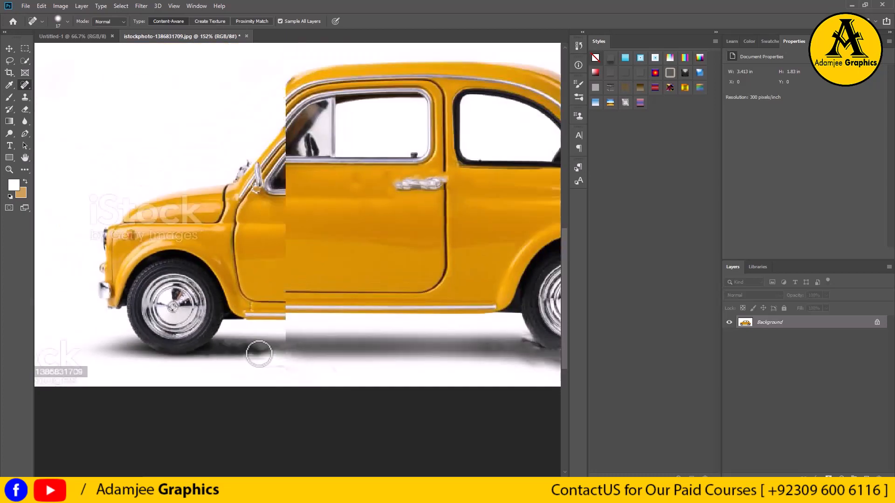
{"action": "scroll", "coordinate": [137, 231], "scroll_direction": "up", "scroll_amount": 8}
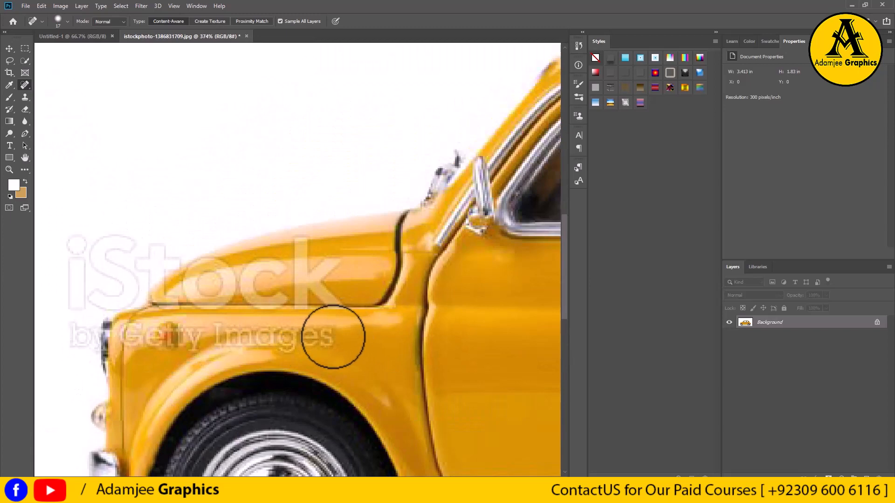
{"action": "mouse_move", "coordinate": [334, 331]}
{"action": "left_mouse_down"}
{"action": "mouse_move", "coordinate": [218, 336]}
{"action": "mouse_move", "coordinate": [282, 345]}
{"action": "mouse_move", "coordinate": [222, 333]}
{"action": "mouse_move", "coordinate": [147, 334]}
{"action": "mouse_move", "coordinate": [179, 345]}
{"action": "mouse_move", "coordinate": [130, 332]}
{"action": "mouse_move", "coordinate": [152, 330]}
{"action": "mouse_move", "coordinate": [76, 330]}
{"action": "mouse_move", "coordinate": [71, 343]}
{"action": "mouse_move", "coordinate": [135, 348]}
{"action": "mouse_move", "coordinate": [251, 331]}
{"action": "left_mouse_up"}
{"action": "left_click", "coordinate": [288, 344]}
{"action": "left_click", "coordinate": [189, 344]}
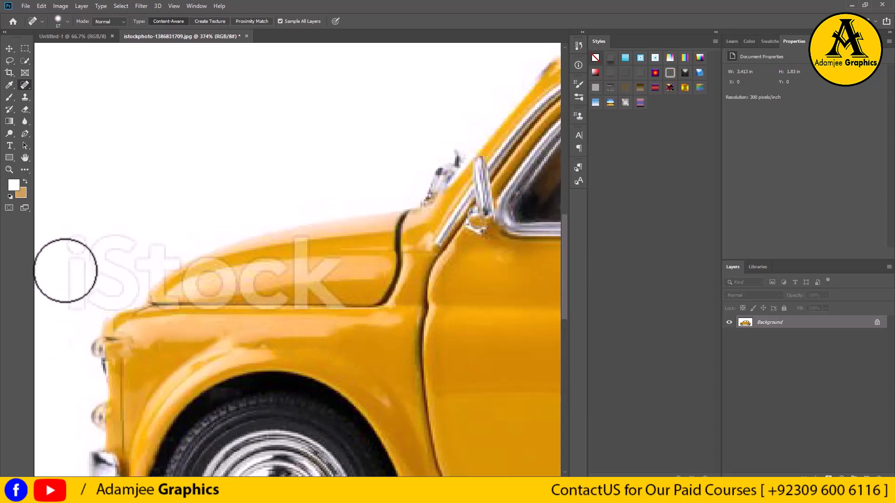
Heal the letters "iS" off the white background in front of the hood.
{"action": "left_click", "coordinate": [74, 243]}
{"action": "left_click_drag", "start_coordinate": [74, 243], "coordinate": [74, 316]}
{"action": "mouse_move", "coordinate": [85, 244]}
{"action": "left_mouse_down"}
{"action": "mouse_move", "coordinate": [80, 301]}
{"action": "mouse_move", "coordinate": [139, 298]}
{"action": "left_mouse_up"}
{"action": "mouse_move", "coordinate": [68, 284]}
{"action": "left_mouse_down"}
{"action": "mouse_move", "coordinate": [141, 285]}
{"action": "mouse_move", "coordinate": [135, 261]}
{"action": "left_mouse_up"}
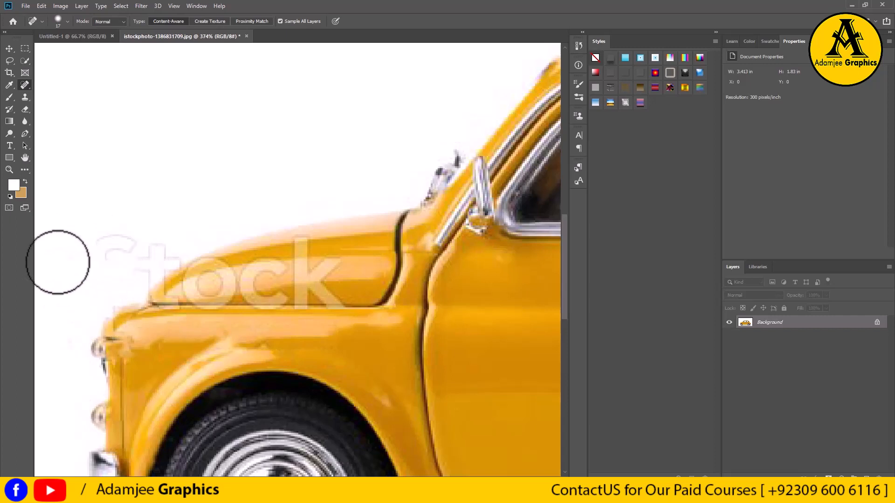
{"action": "left_click_drag", "start_coordinate": [58, 260], "coordinate": [150, 248]}
{"action": "mouse_move", "coordinate": [104, 255]}
{"action": "left_mouse_down"}
{"action": "mouse_move", "coordinate": [135, 262]}
{"action": "mouse_move", "coordinate": [142, 241]}
{"action": "left_mouse_up"}
Heal the letters "to" and nearby remnants along the front edge of the hood.
{"action": "left_click_drag", "start_coordinate": [123, 303], "coordinate": [192, 300]}
{"action": "left_click_drag", "start_coordinate": [155, 300], "coordinate": [222, 277]}
{"action": "mouse_move", "coordinate": [139, 252]}
{"action": "left_mouse_down"}
{"action": "mouse_move", "coordinate": [170, 256]}
{"action": "mouse_move", "coordinate": [174, 310]}
{"action": "left_mouse_up"}
{"action": "mouse_move", "coordinate": [242, 300]}
{"action": "left_mouse_down"}
{"action": "mouse_move", "coordinate": [296, 312]}
{"action": "mouse_move", "coordinate": [208, 293]}
{"action": "left_mouse_up"}
{"action": "left_click_drag", "start_coordinate": [207, 293], "coordinate": [247, 289]}
{"action": "left_click_drag", "start_coordinate": [233, 274], "coordinate": [266, 270]}
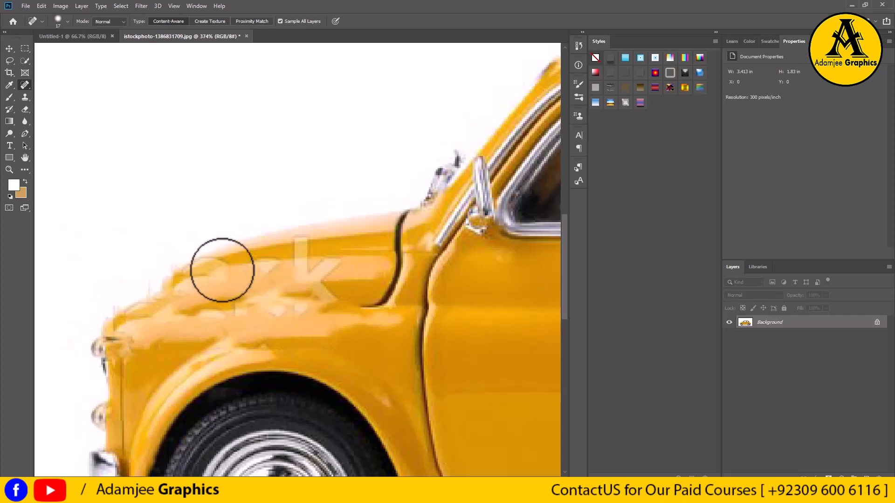
Heal the remaining "ck" letters off the hood and blend the patch above the front wheel arch.
{"action": "mouse_move", "coordinate": [209, 259]}
{"action": "left_mouse_down"}
{"action": "mouse_move", "coordinate": [314, 256]}
{"action": "mouse_move", "coordinate": [306, 299]}
{"action": "left_mouse_up"}
{"action": "left_click_drag", "start_coordinate": [336, 260], "coordinate": [335, 260]}
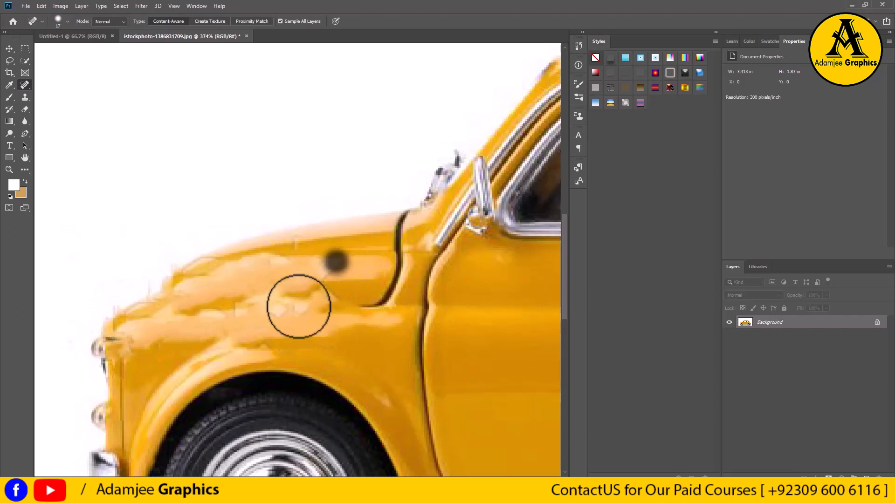
{"action": "left_click_drag", "start_coordinate": [295, 303], "coordinate": [186, 310]}
{"action": "scroll", "coordinate": [219, 306], "scroll_direction": "down", "scroll_amount": 6}
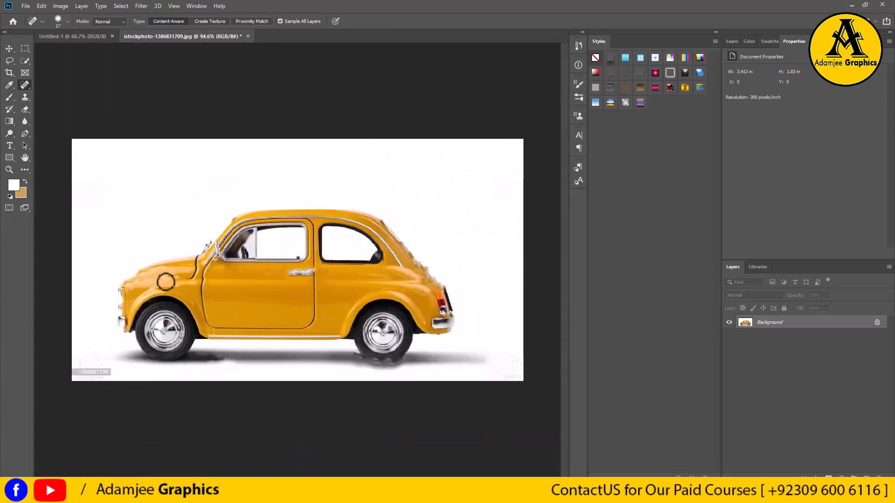
{"action": "scroll", "coordinate": [136, 280], "scroll_direction": "up", "scroll_amount": 6}
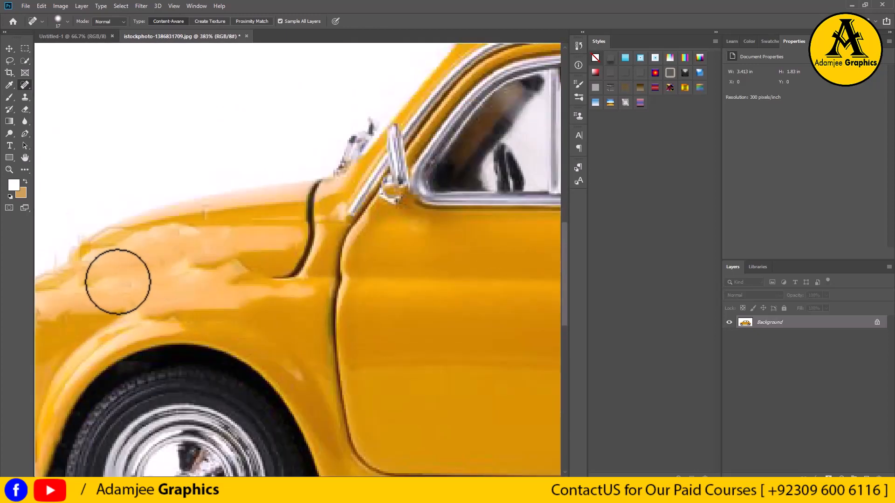
{"action": "mouse_move", "coordinate": [117, 281]}
{"action": "left_mouse_down"}
{"action": "mouse_move", "coordinate": [126, 266]}
{"action": "mouse_move", "coordinate": [186, 259]}
{"action": "mouse_move", "coordinate": [180, 271]}
{"action": "left_mouse_up"}
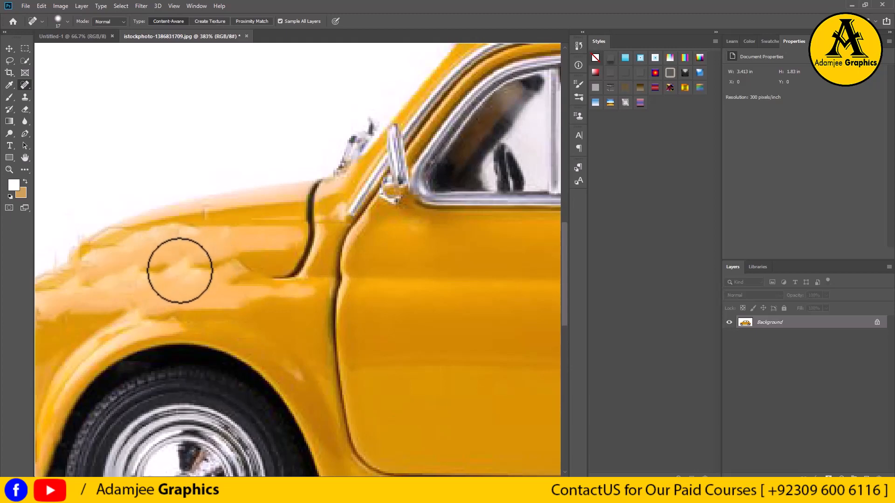
Sample an orange from the car body as the foreground color, and return to the Spot Healing Brush tool.
{"action": "right_click", "coordinate": [8, 86]}
{"action": "left_click", "coordinate": [41, 82]}
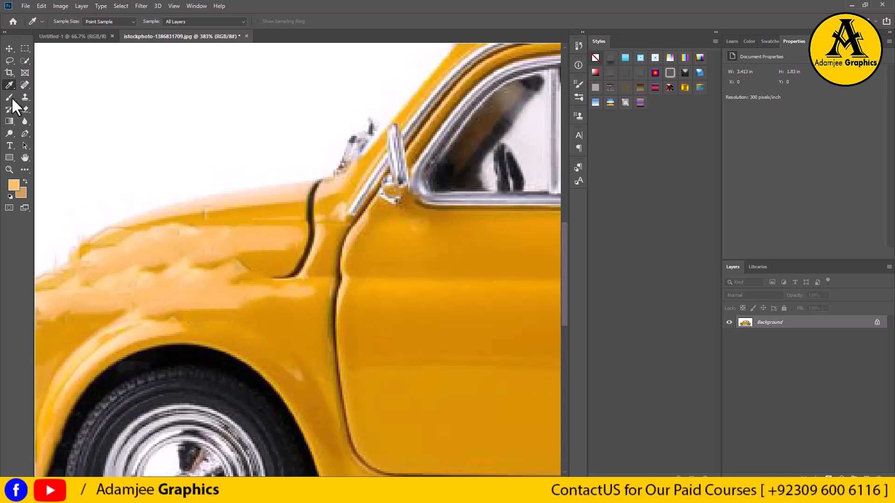
{"action": "left_click", "coordinate": [24, 85]}
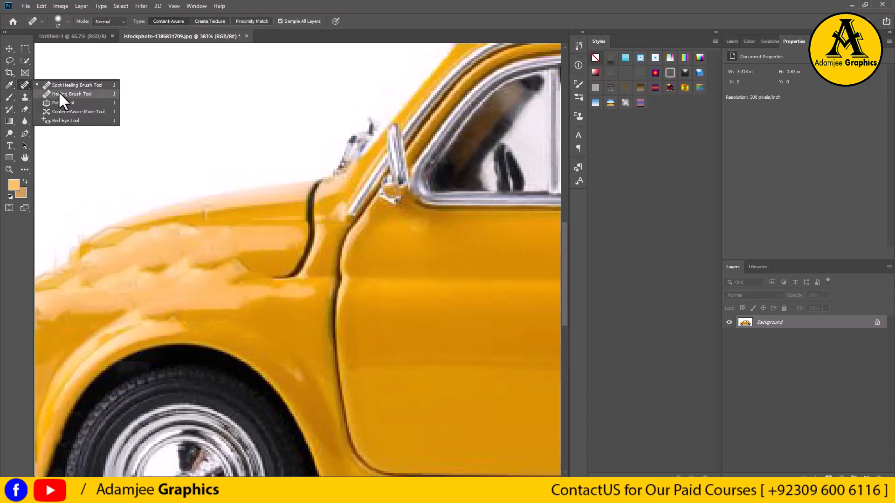
{"action": "left_click", "coordinate": [7, 82]}
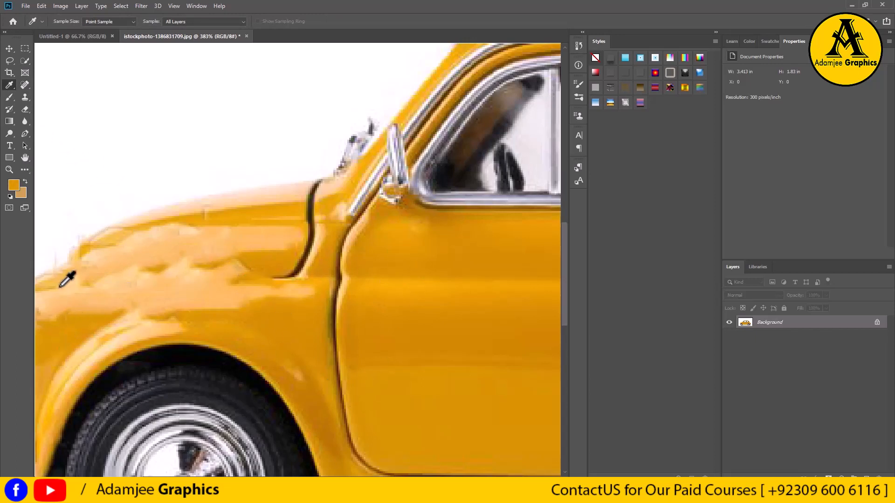
{"action": "left_click", "coordinate": [26, 83]}
{"action": "left_click", "coordinate": [49, 86]}
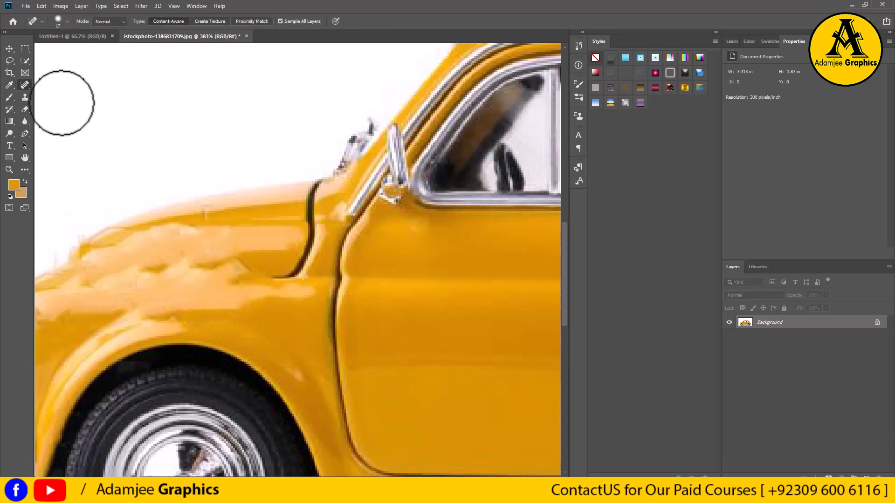
Smooth the blotchy light patches on the hood and front fender with the Spot Healing Brush.
{"action": "left_click", "coordinate": [95, 298]}
{"action": "left_click_drag", "start_coordinate": [101, 292], "coordinate": [149, 282]}
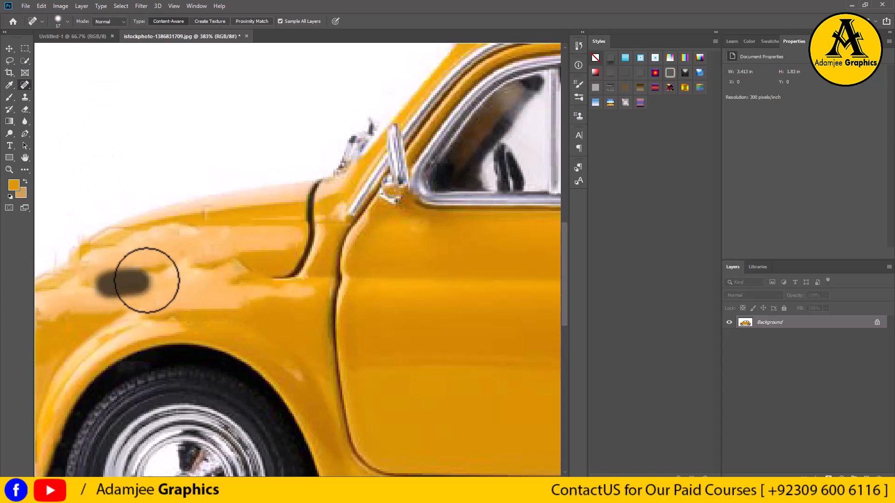
{"action": "left_click_drag", "start_coordinate": [84, 273], "coordinate": [68, 274]}
{"action": "mouse_move", "coordinate": [135, 254]}
{"action": "left_mouse_down"}
{"action": "mouse_move", "coordinate": [180, 254]}
{"action": "mouse_move", "coordinate": [168, 230]}
{"action": "mouse_move", "coordinate": [209, 253]}
{"action": "mouse_move", "coordinate": [132, 292]}
{"action": "left_mouse_up"}
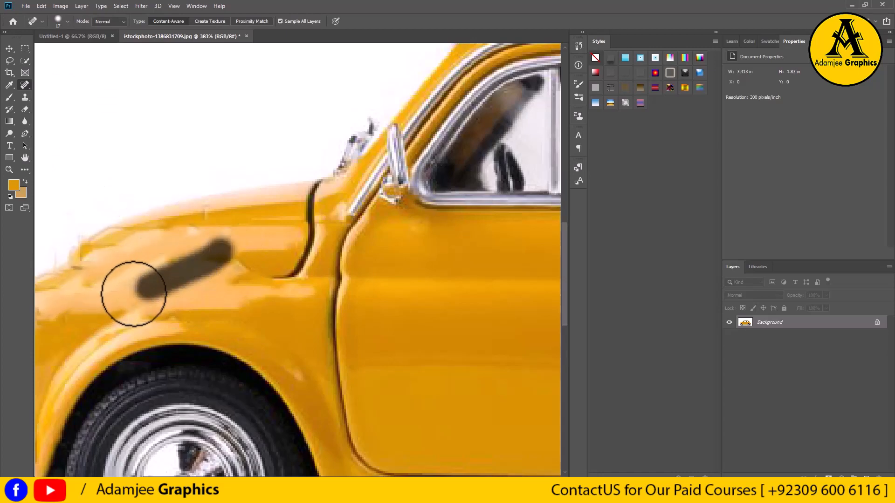
{"action": "mouse_move", "coordinate": [234, 262]}
{"action": "left_mouse_down"}
{"action": "mouse_move", "coordinate": [196, 228]}
{"action": "mouse_move", "coordinate": [221, 249]}
{"action": "mouse_move", "coordinate": [101, 266]}
{"action": "mouse_move", "coordinate": [99, 281]}
{"action": "mouse_move", "coordinate": [236, 268]}
{"action": "left_mouse_up"}
{"action": "left_click", "coordinate": [195, 228]}
Heal the gray image ID strip and the "Images" text in the photo's lower corner ahead of the front wheel.
{"action": "scroll", "coordinate": [236, 269], "scroll_direction": "down", "scroll_amount": 5}
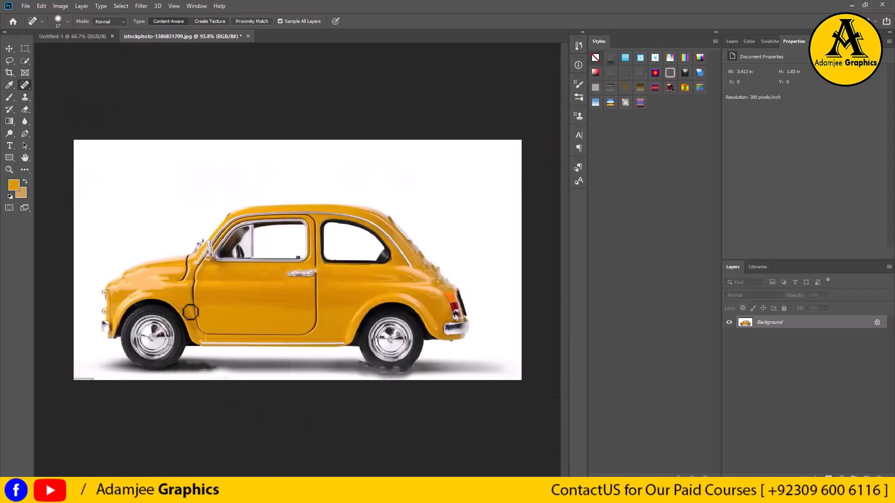
{"action": "scroll", "coordinate": [71, 376], "scroll_direction": "up", "scroll_amount": 4}
{"action": "scroll", "coordinate": [61, 376], "scroll_direction": "up", "scroll_amount": 2}
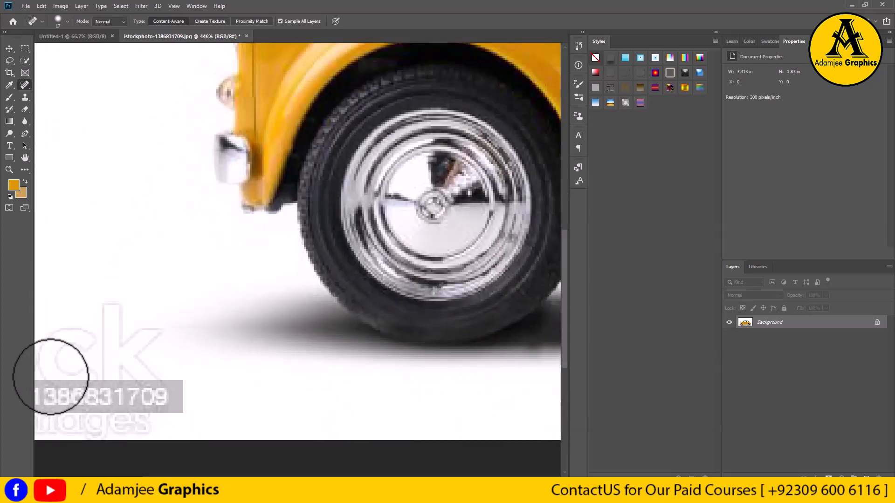
{"action": "mouse_move", "coordinate": [41, 367]}
{"action": "left_mouse_down"}
{"action": "mouse_move", "coordinate": [83, 386]}
{"action": "mouse_move", "coordinate": [66, 345]}
{"action": "mouse_move", "coordinate": [58, 399]}
{"action": "left_mouse_up"}
{"action": "mouse_move", "coordinate": [51, 342]}
{"action": "left_mouse_down"}
{"action": "mouse_move", "coordinate": [41, 430]}
{"action": "mouse_move", "coordinate": [39, 420]}
{"action": "mouse_move", "coordinate": [140, 424]}
{"action": "left_mouse_up"}
{"action": "left_click_drag", "start_coordinate": [54, 408], "coordinate": [142, 416]}
{"action": "mouse_move", "coordinate": [45, 394]}
{"action": "left_mouse_down"}
{"action": "mouse_move", "coordinate": [166, 390]}
{"action": "mouse_move", "coordinate": [120, 391]}
{"action": "left_mouse_up"}
{"action": "mouse_move", "coordinate": [49, 397]}
{"action": "left_mouse_down"}
{"action": "mouse_move", "coordinate": [173, 405]}
{"action": "mouse_move", "coordinate": [186, 379]}
{"action": "mouse_move", "coordinate": [169, 415]}
{"action": "mouse_move", "coordinate": [120, 409]}
{"action": "left_mouse_up"}
{"action": "left_click", "coordinate": [135, 411]}
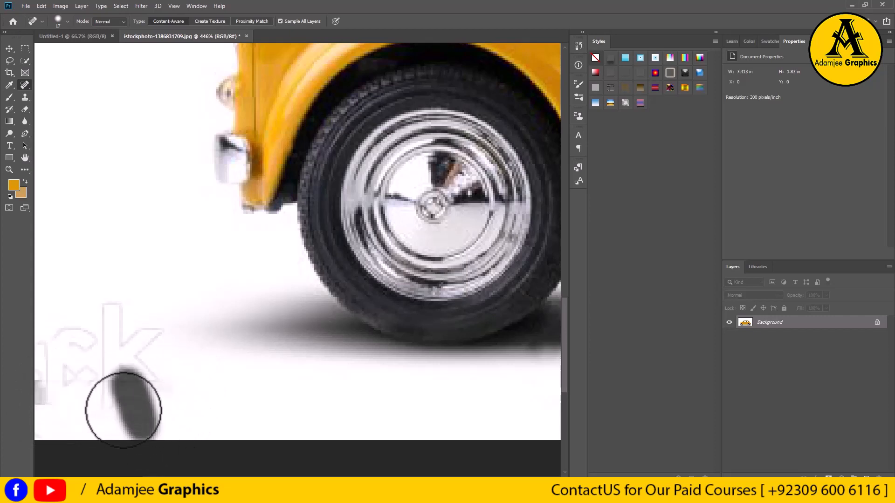
Heal the "ck" letters and leftover outlines off the white ground ahead of the front wheel.
{"action": "mouse_move", "coordinate": [44, 357]}
{"action": "left_mouse_down"}
{"action": "mouse_move", "coordinate": [60, 339]}
{"action": "mouse_move", "coordinate": [110, 320]}
{"action": "left_mouse_up"}
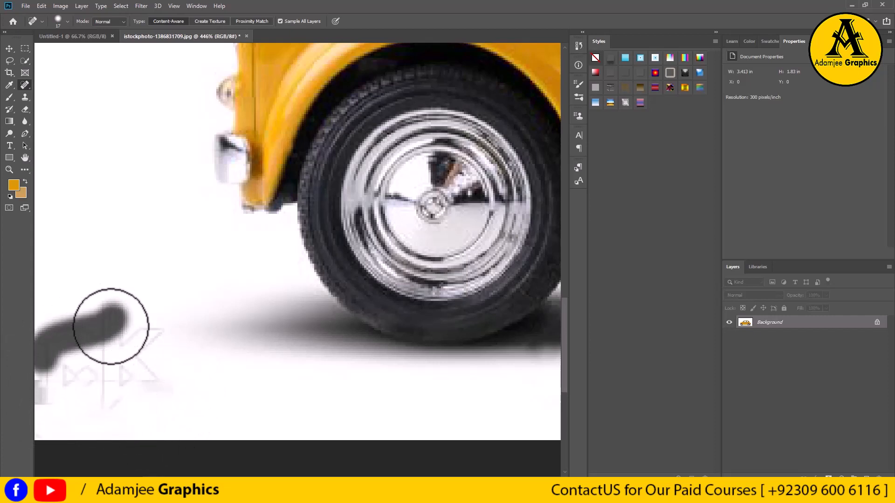
{"action": "mouse_move", "coordinate": [50, 399]}
{"action": "left_mouse_down"}
{"action": "mouse_move", "coordinate": [66, 373]}
{"action": "mouse_move", "coordinate": [108, 341]}
{"action": "left_mouse_up"}
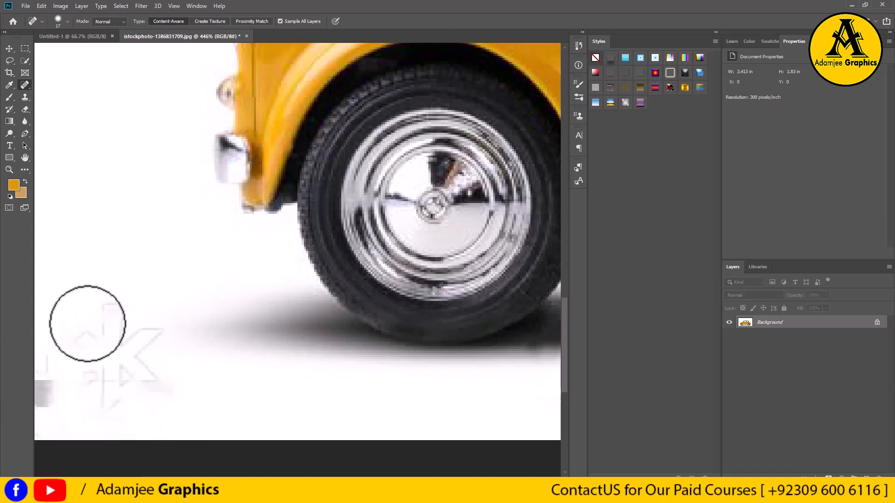
{"action": "left_click_drag", "start_coordinate": [112, 296], "coordinate": [115, 422]}
{"action": "mouse_move", "coordinate": [142, 310]}
{"action": "left_mouse_down"}
{"action": "mouse_move", "coordinate": [134, 379]}
{"action": "mouse_move", "coordinate": [149, 399]}
{"action": "mouse_move", "coordinate": [155, 334]}
{"action": "left_mouse_up"}
{"action": "left_click_drag", "start_coordinate": [89, 326], "coordinate": [86, 420]}
{"action": "mouse_move", "coordinate": [51, 338]}
{"action": "left_mouse_down"}
{"action": "mouse_move", "coordinate": [42, 435]}
{"action": "mouse_move", "coordinate": [38, 396]}
{"action": "mouse_move", "coordinate": [113, 396]}
{"action": "left_mouse_up"}
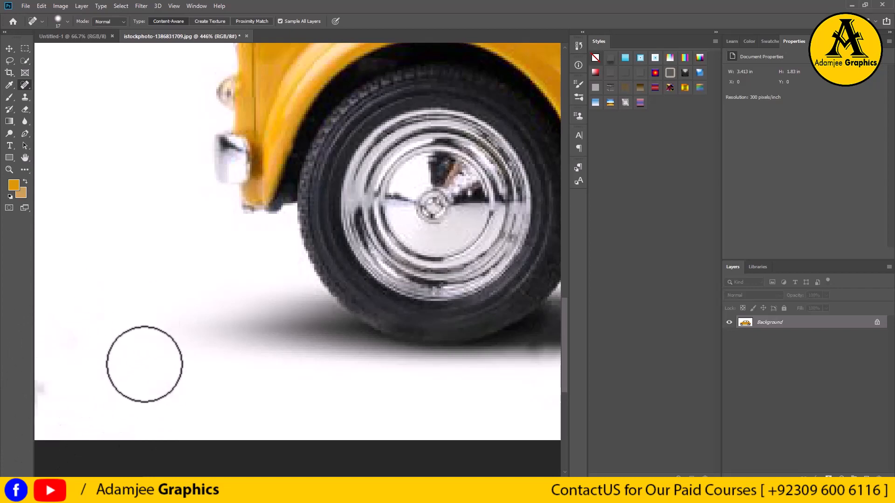
{"action": "scroll", "coordinate": [170, 337], "scroll_direction": "down", "scroll_amount": 3}
{"action": "scroll", "coordinate": [171, 337], "scroll_direction": "up", "scroll_amount": 5}
{"action": "scroll", "coordinate": [171, 338], "scroll_direction": "down", "scroll_amount": 10}
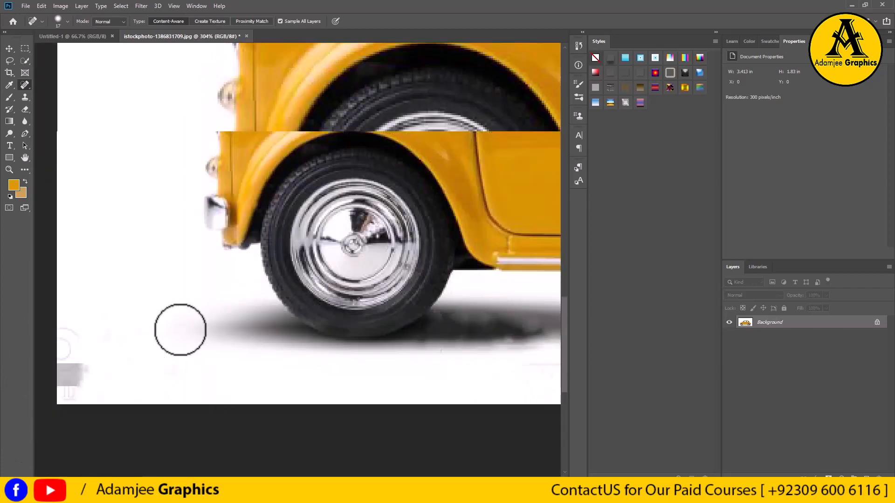
{"action": "scroll", "coordinate": [181, 323], "scroll_direction": "down", "scroll_amount": 1}
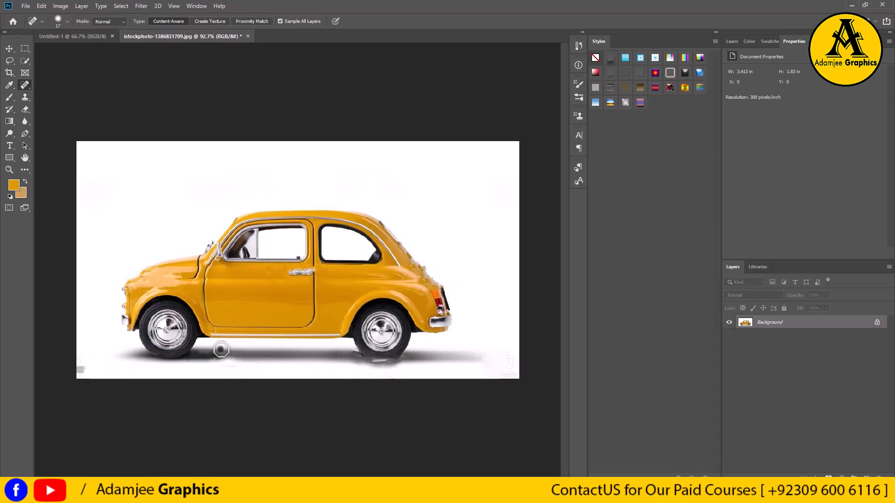
{"action": "scroll", "coordinate": [284, 371], "scroll_direction": "down", "scroll_amount": 3}
{"action": "scroll", "coordinate": [281, 372], "scroll_direction": "up", "scroll_amount": 3}
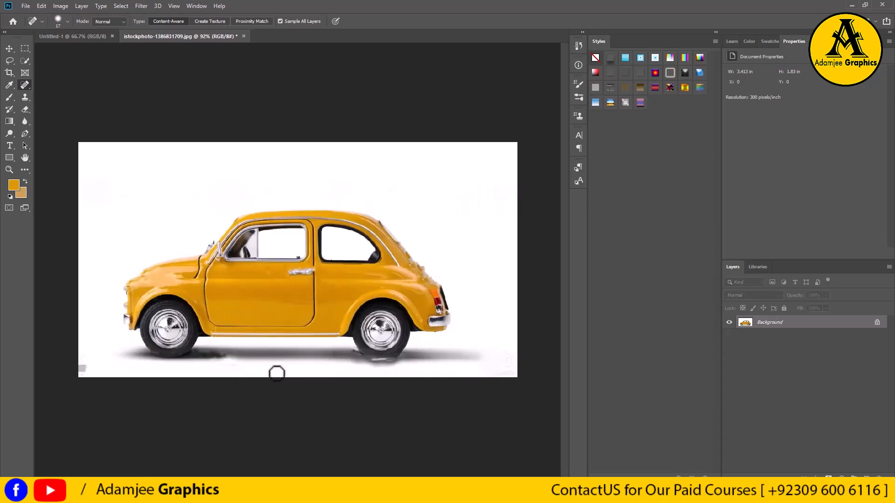